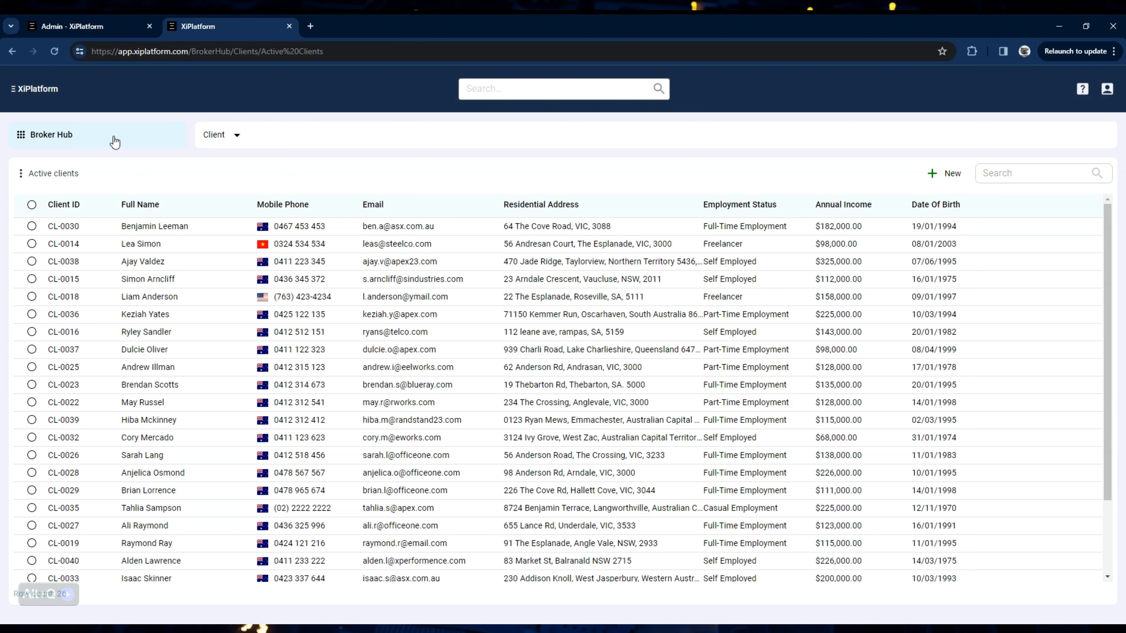
Step: Switch from the Broker Hub app to Customer Service and back twice, finishing in Broker Hub
click(87, 141)
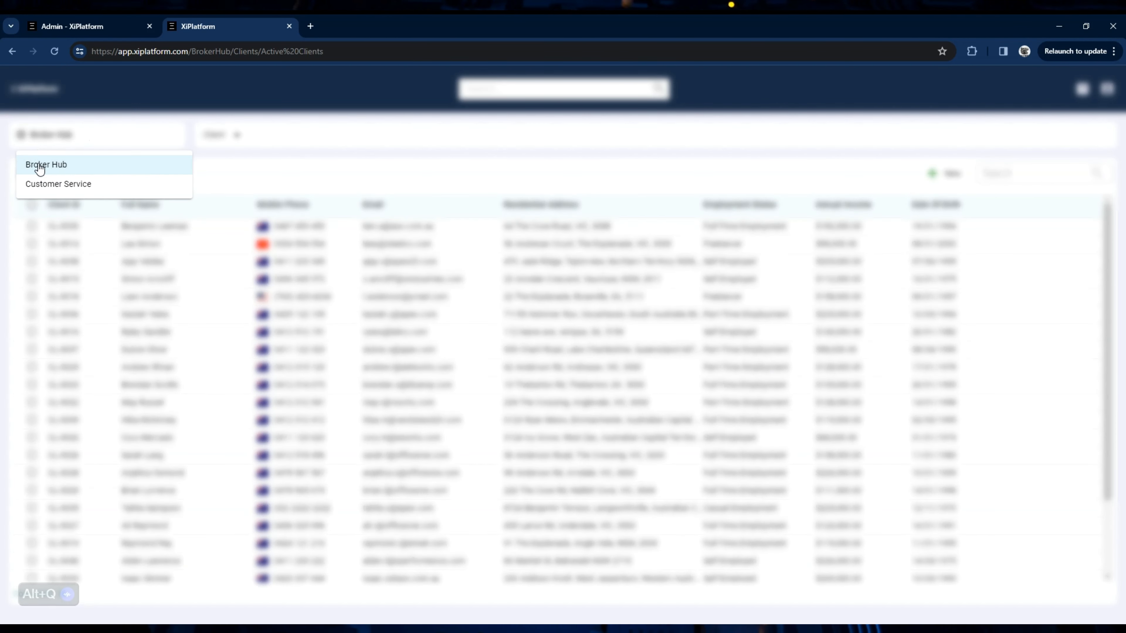
click(103, 183)
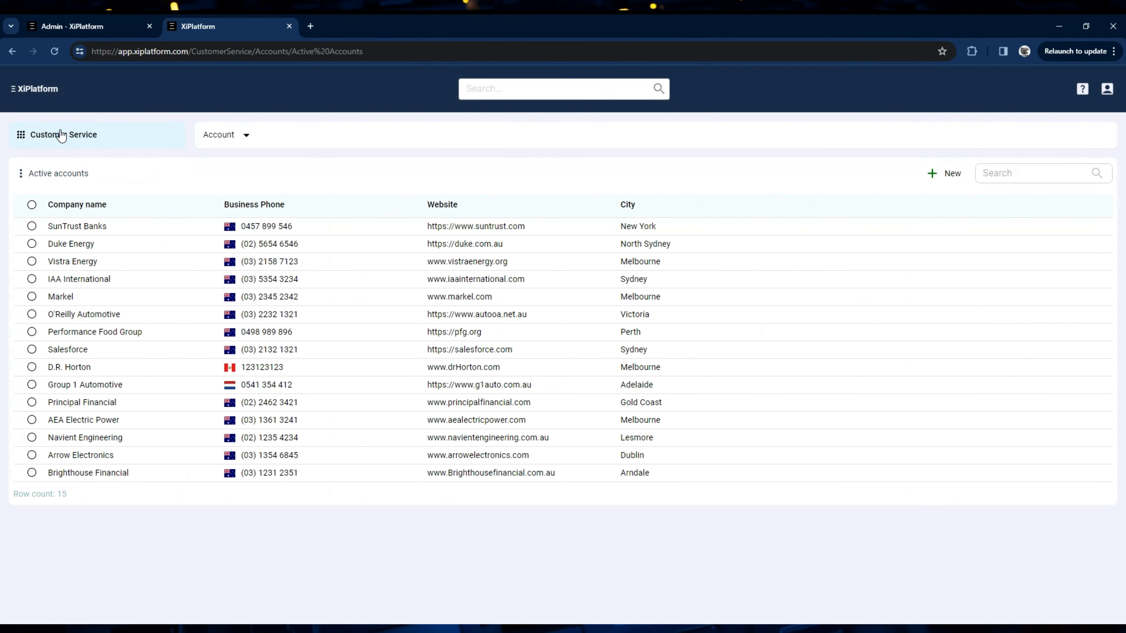
click(62, 133)
click(83, 165)
click(105, 145)
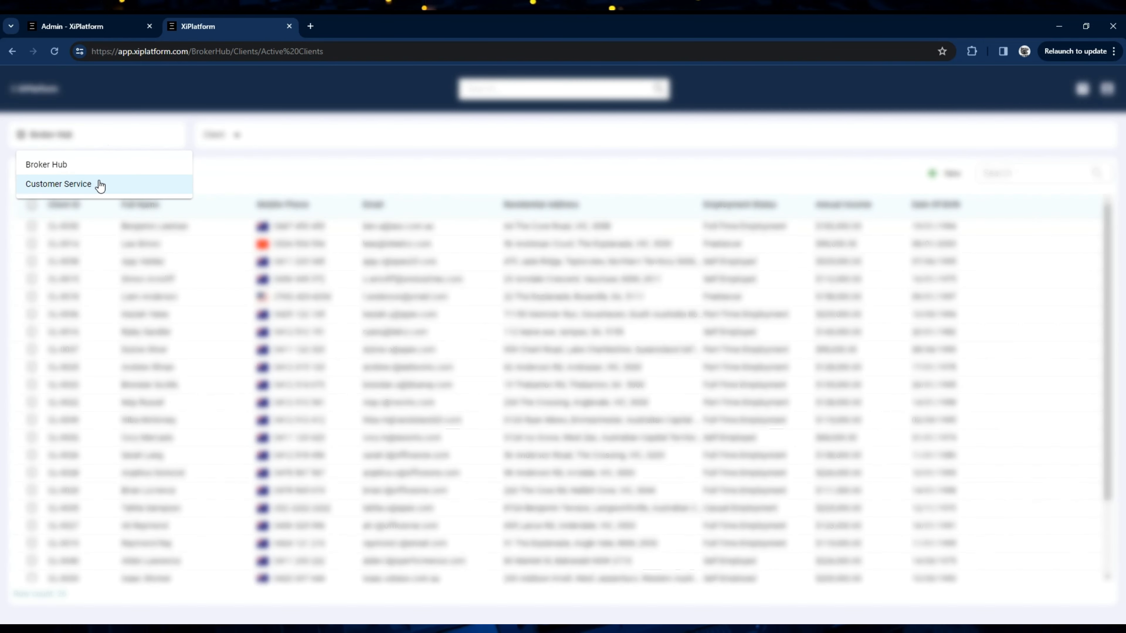
click(98, 184)
click(106, 148)
click(95, 164)
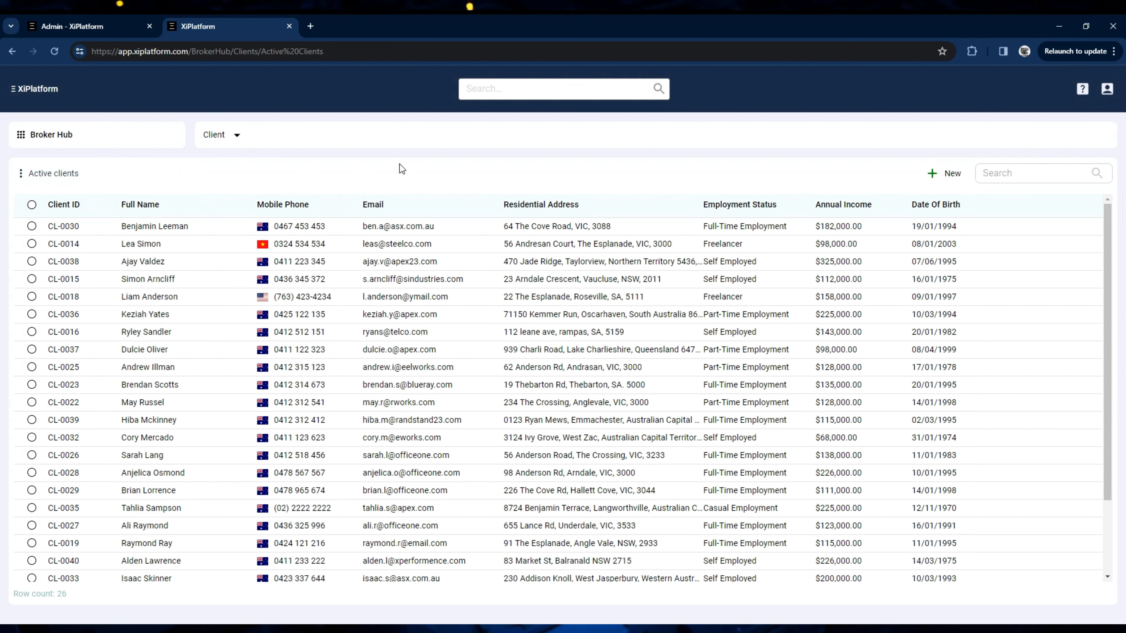
Step: Look through the client list, switching it to the My clients view and back to Active clients
scroll(334, 357, down, 1)
scroll(241, 343, up, 1)
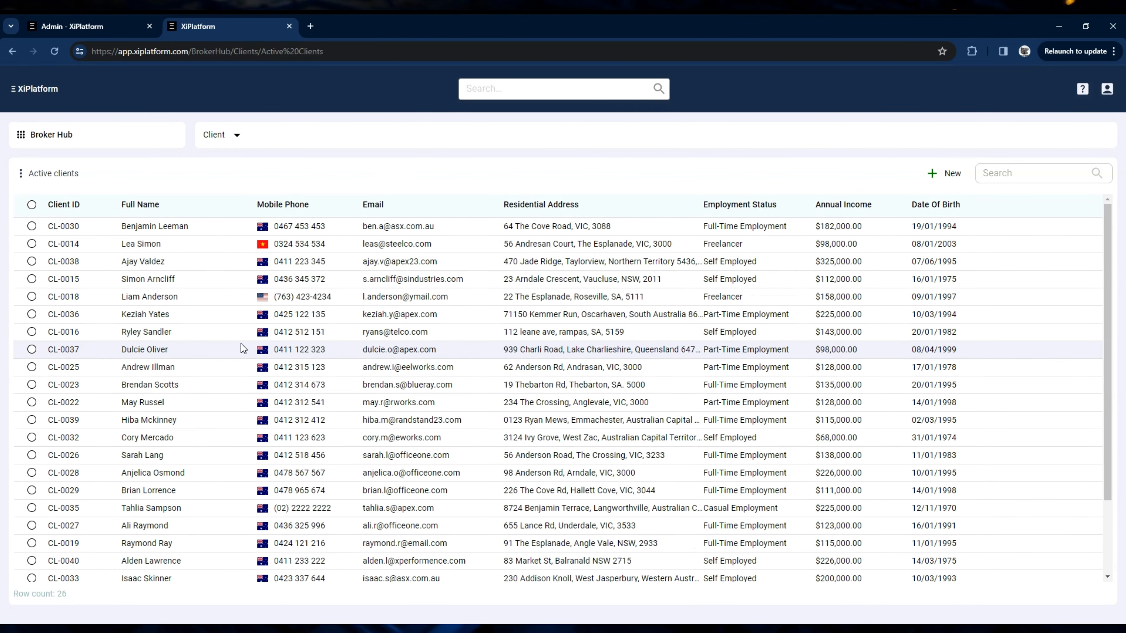
click(53, 175)
click(52, 199)
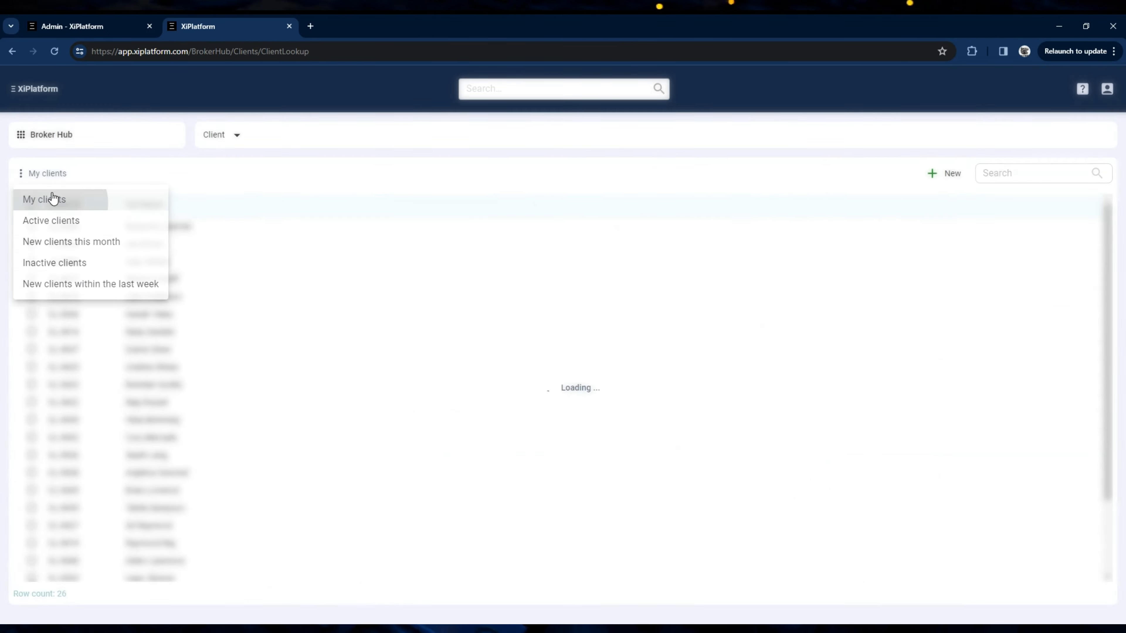
click(45, 174)
click(66, 217)
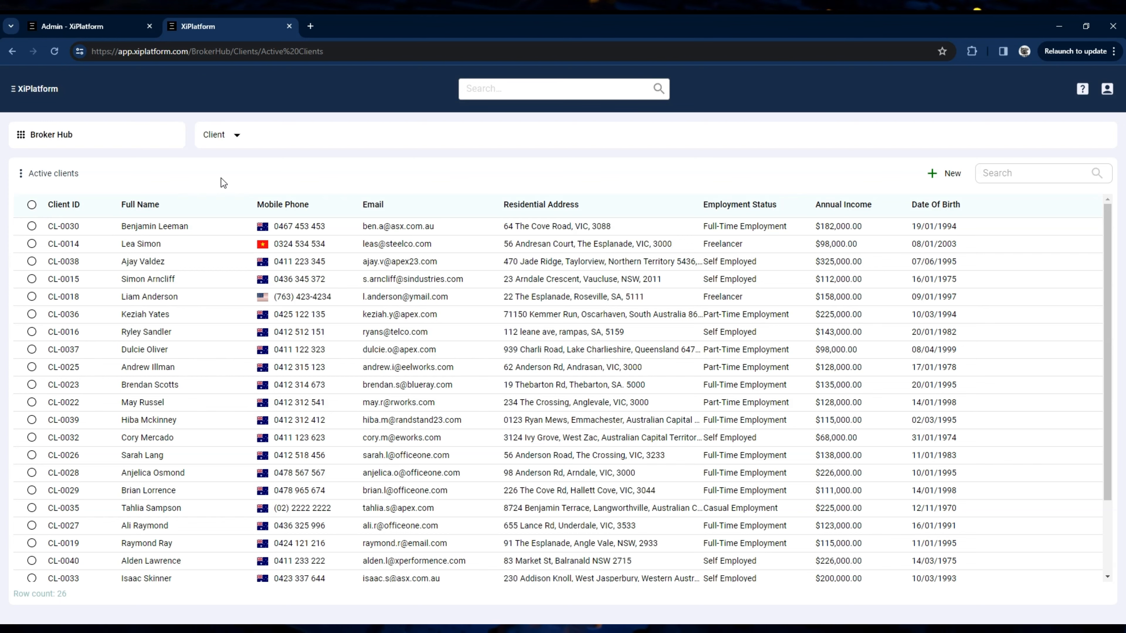
scroll(171, 288, down, 3)
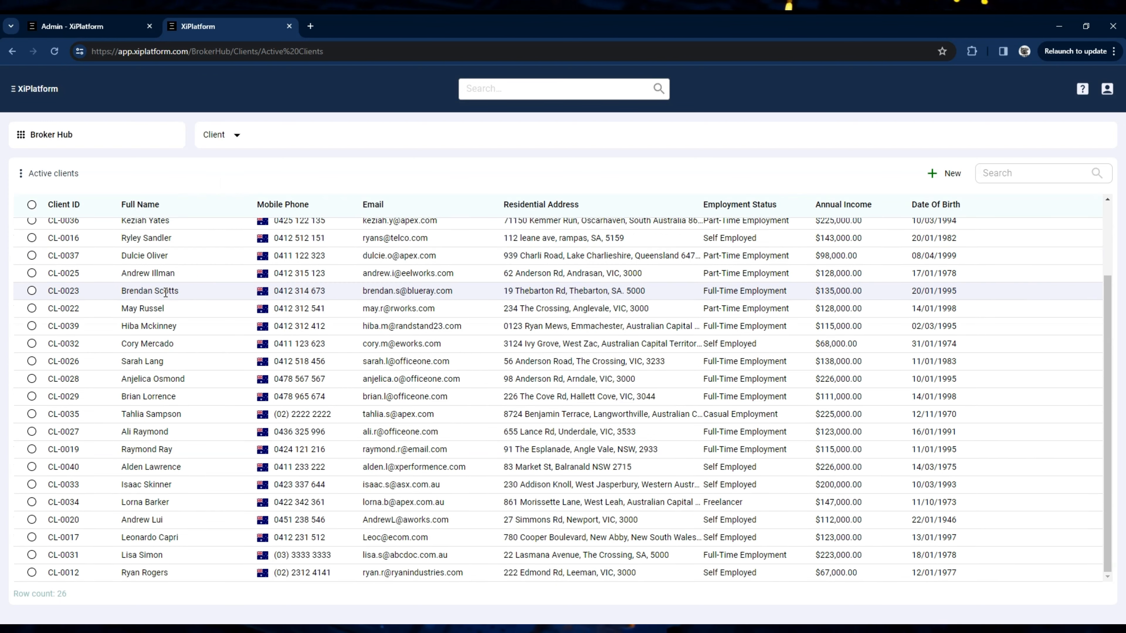
scroll(171, 311, up, 3)
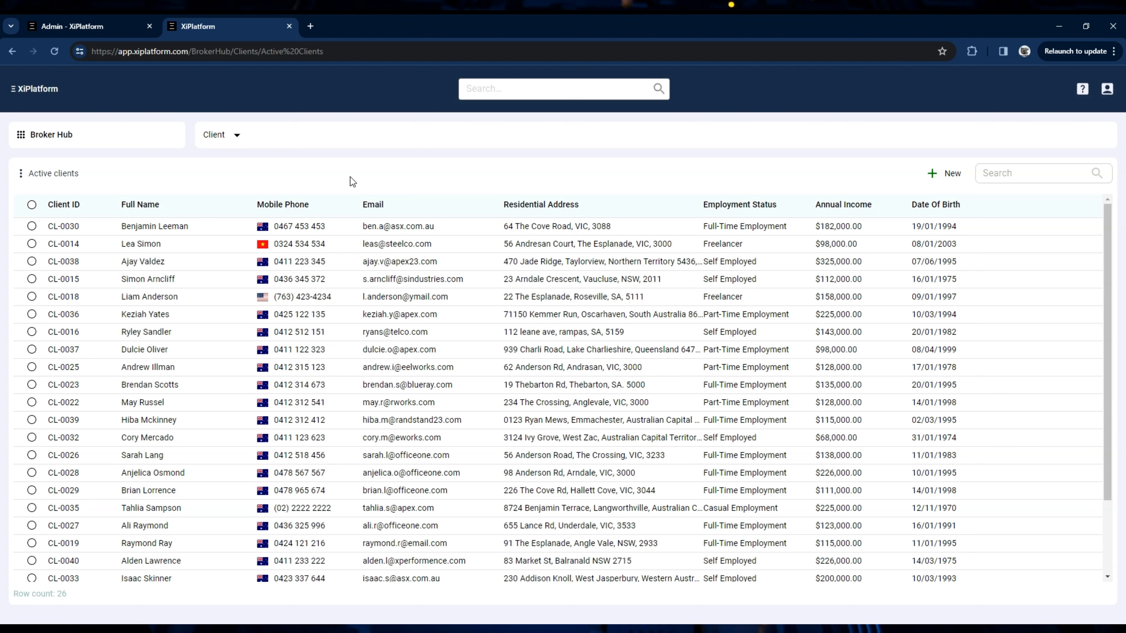
Step: Browse the Properties and Loans collections and return to the Clients collection
click(222, 138)
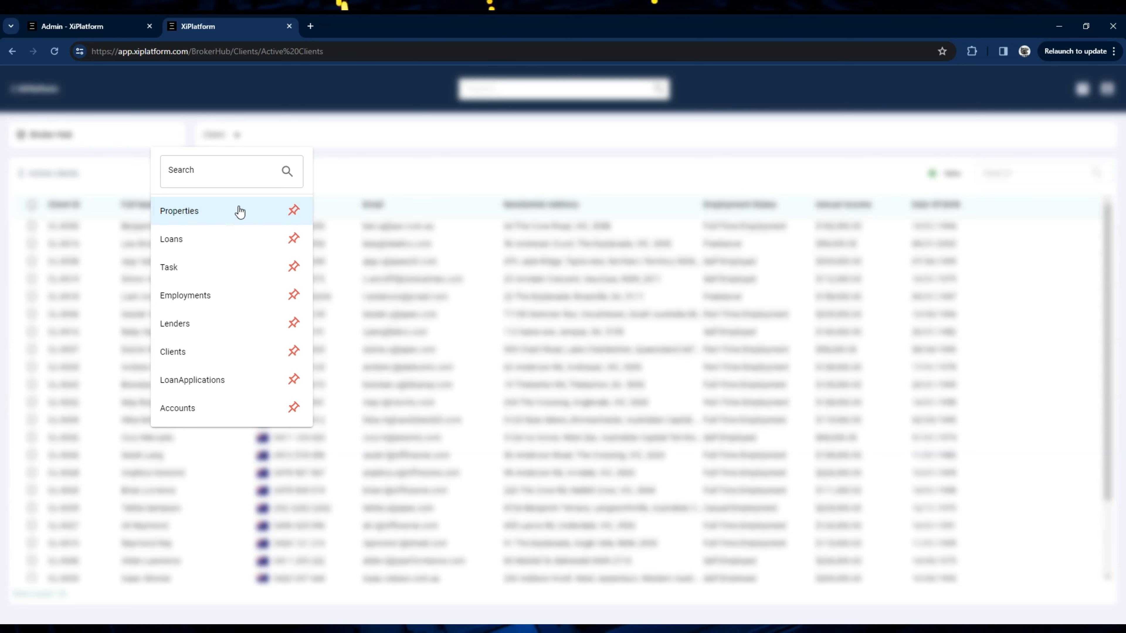
click(220, 217)
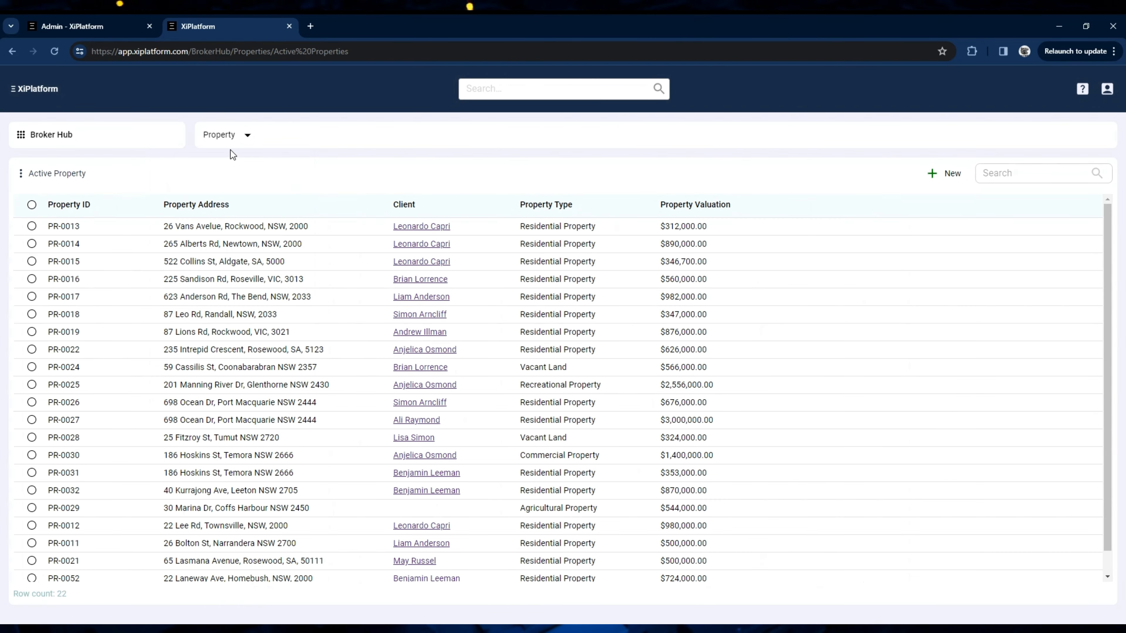
click(236, 136)
click(216, 236)
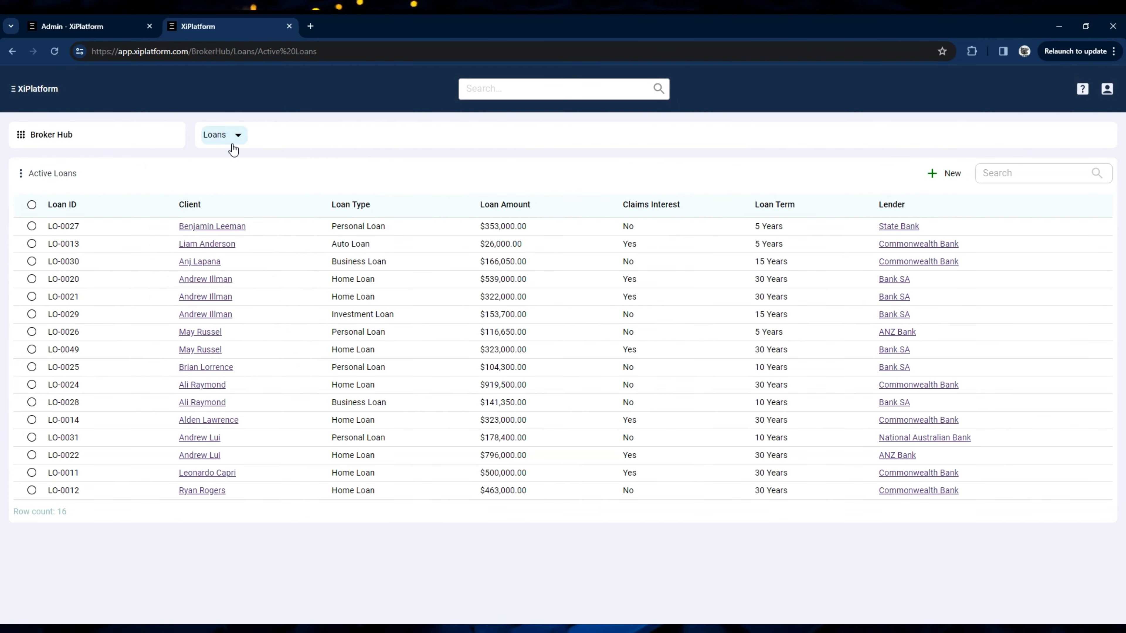
click(229, 141)
click(191, 357)
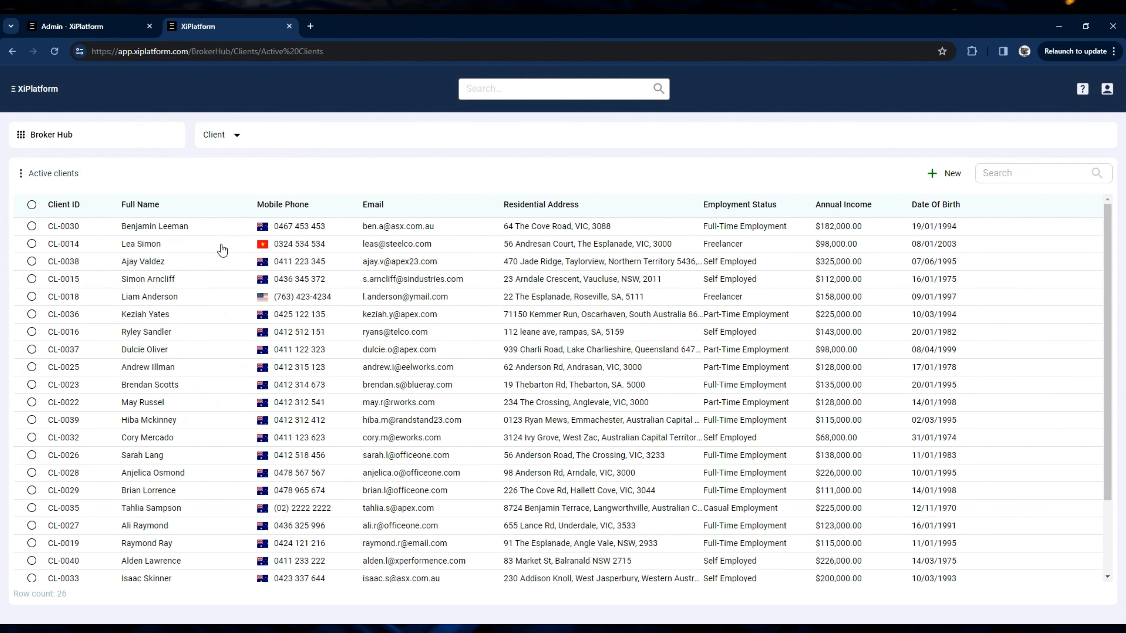
Step: Show the Properties collection and open the client record linked to the third property
click(227, 146)
click(212, 217)
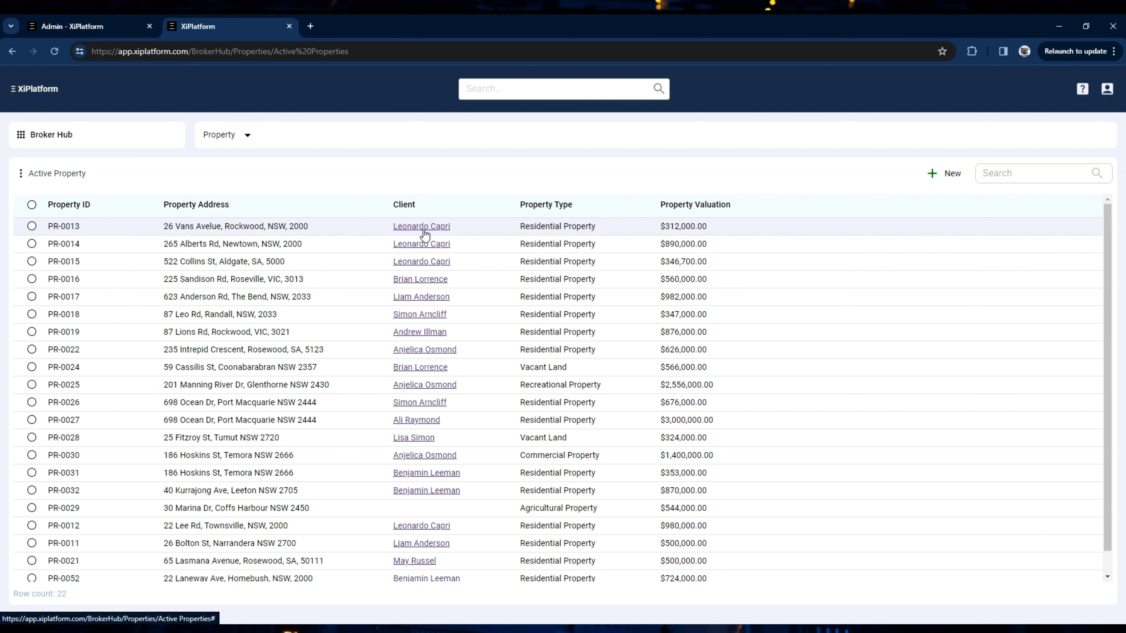
click(436, 262)
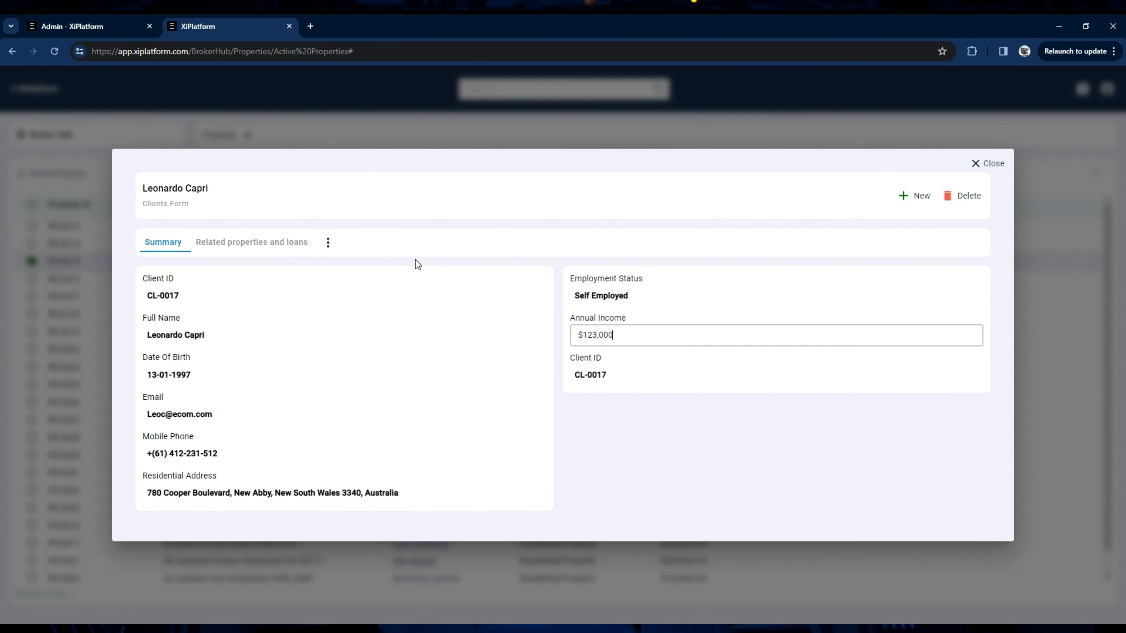
Step: Review the linked client's summary and related properties and loans, and close the record
click(259, 244)
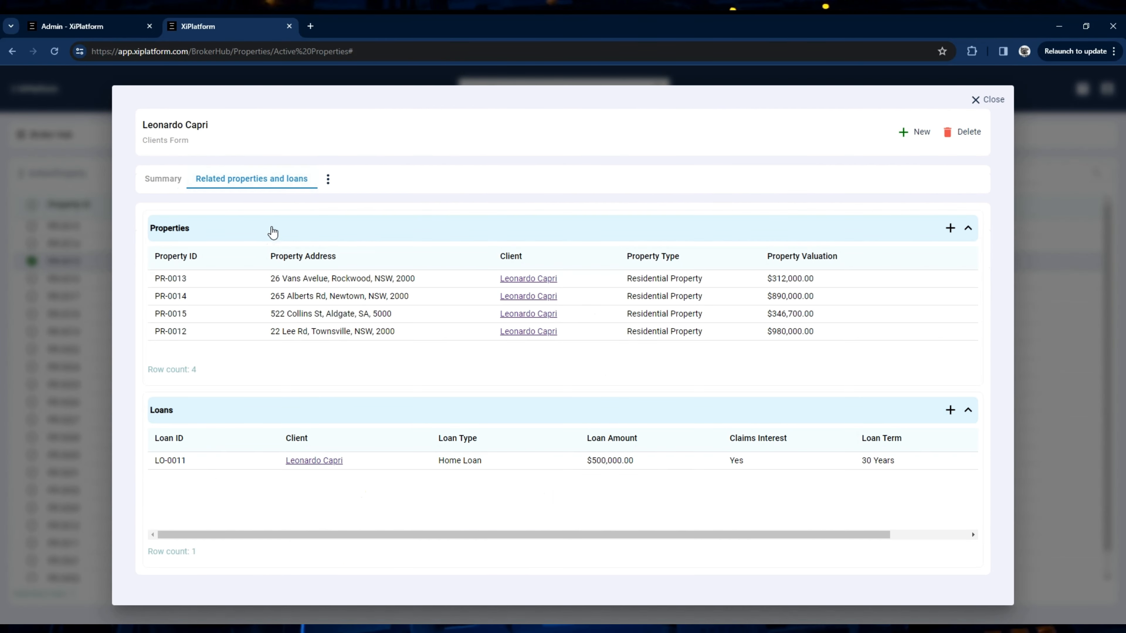
click(170, 180)
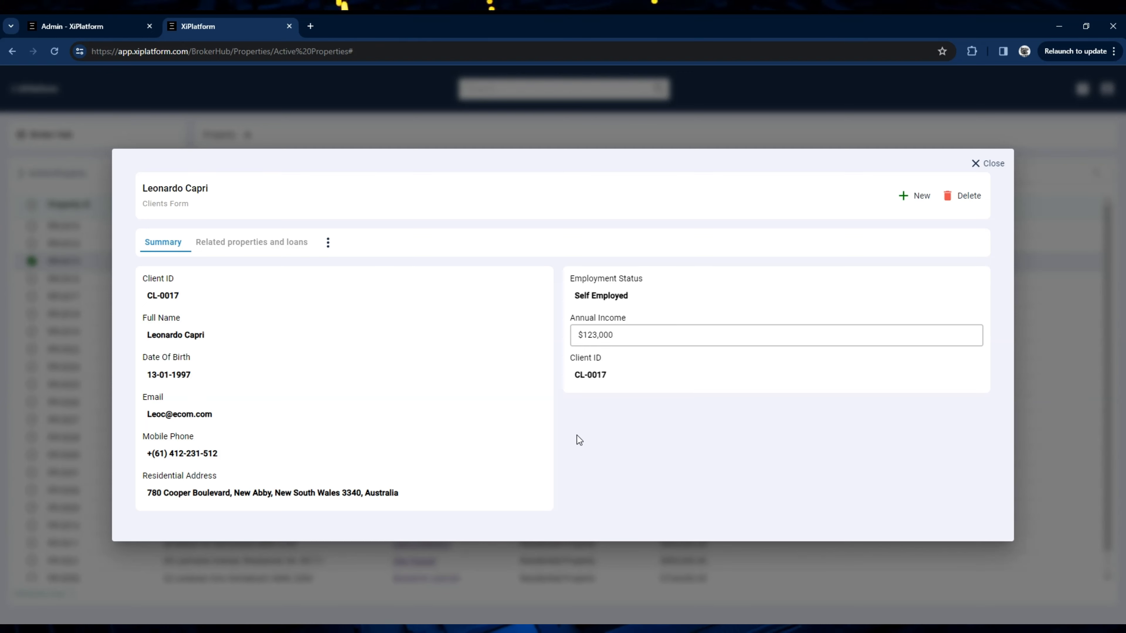
click(219, 448)
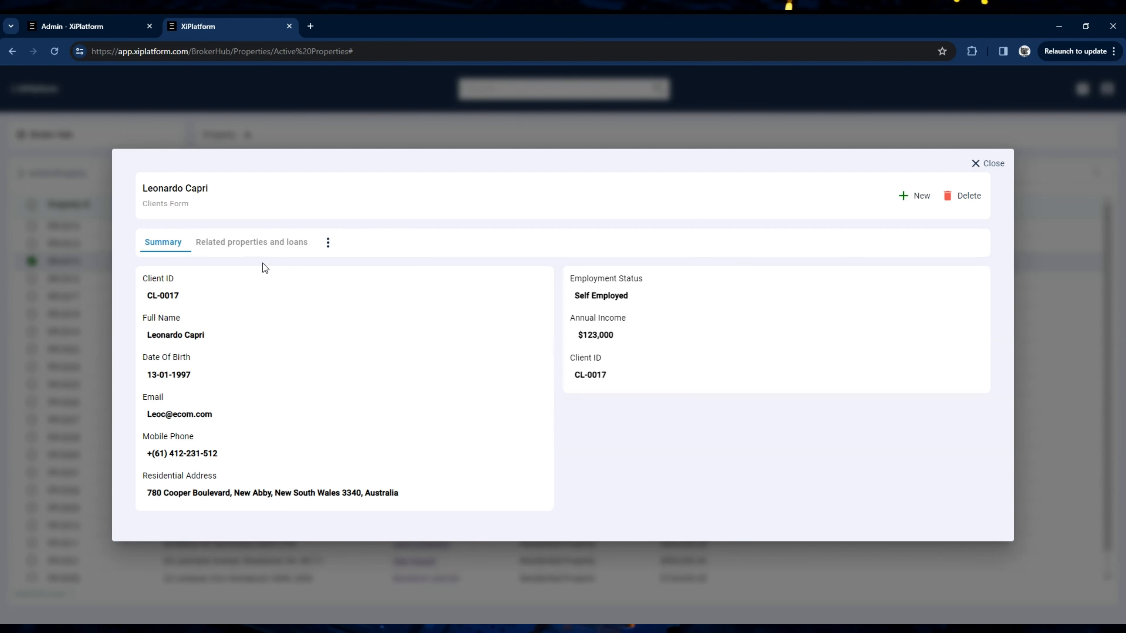
click(264, 251)
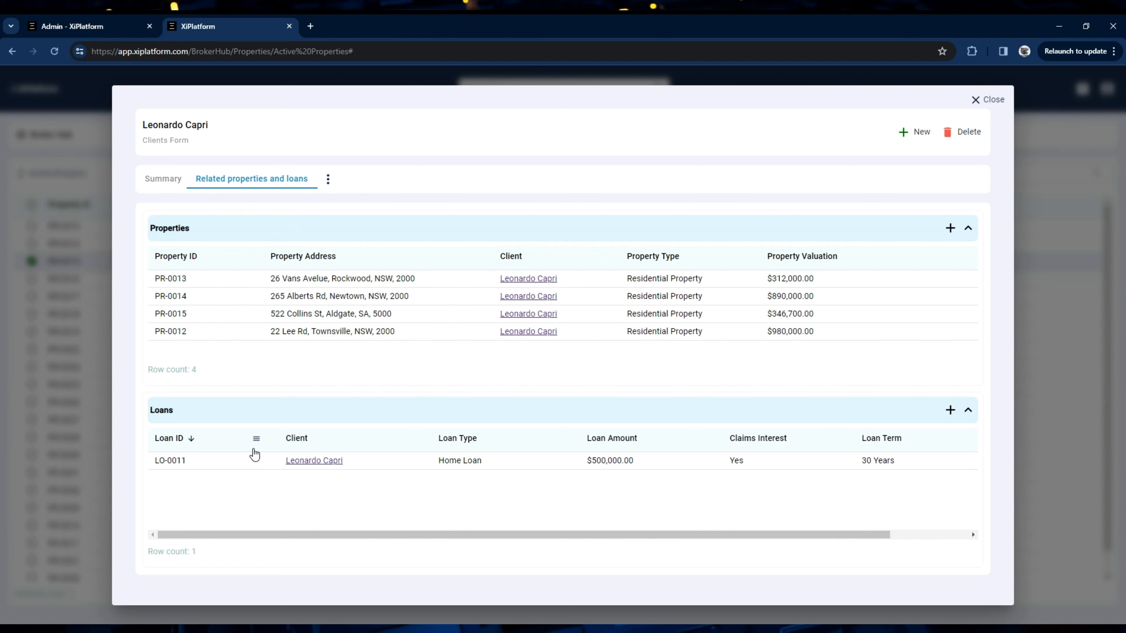
click(993, 104)
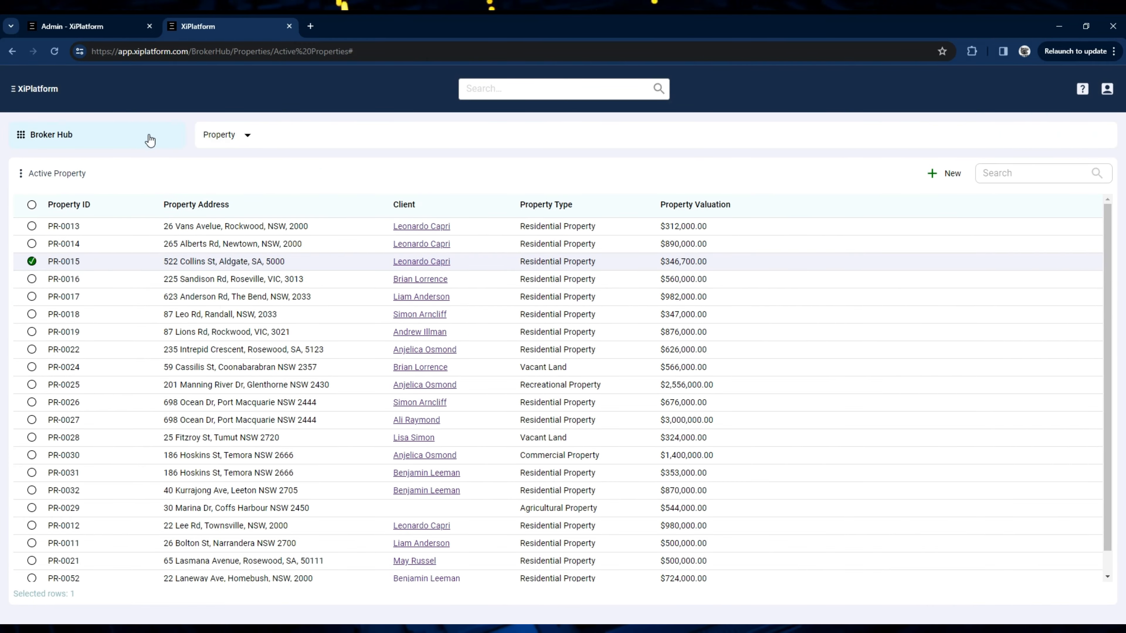
Step: Return to the Clients collection and open the first client's record to review its summary and related properties and loans
click(215, 137)
click(204, 350)
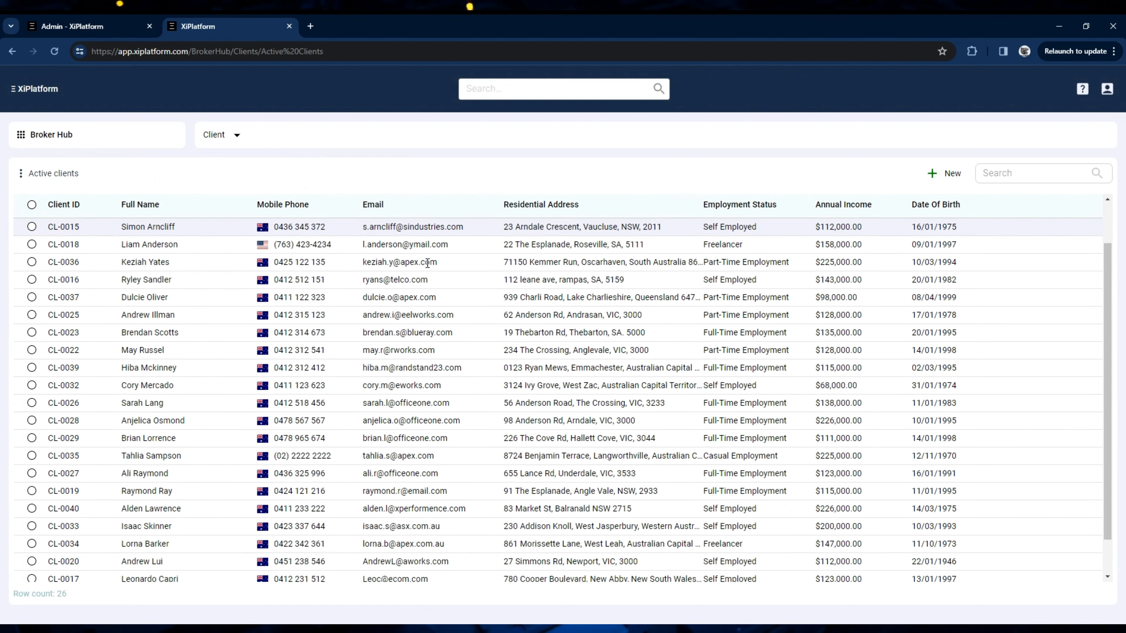
scroll(428, 263, up, 2)
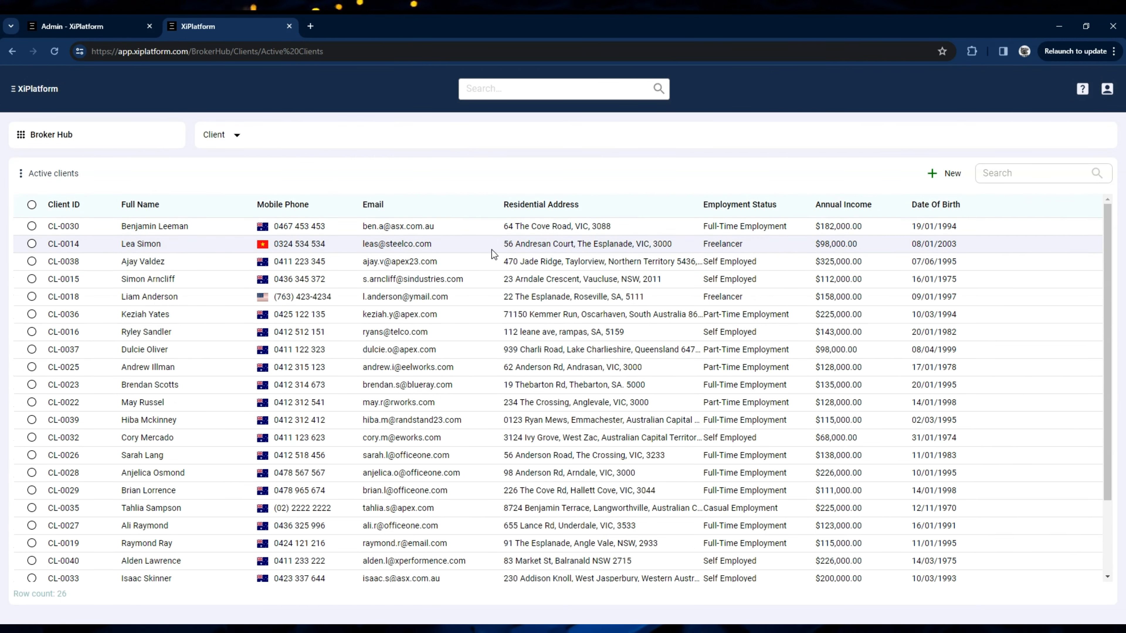
click(457, 226)
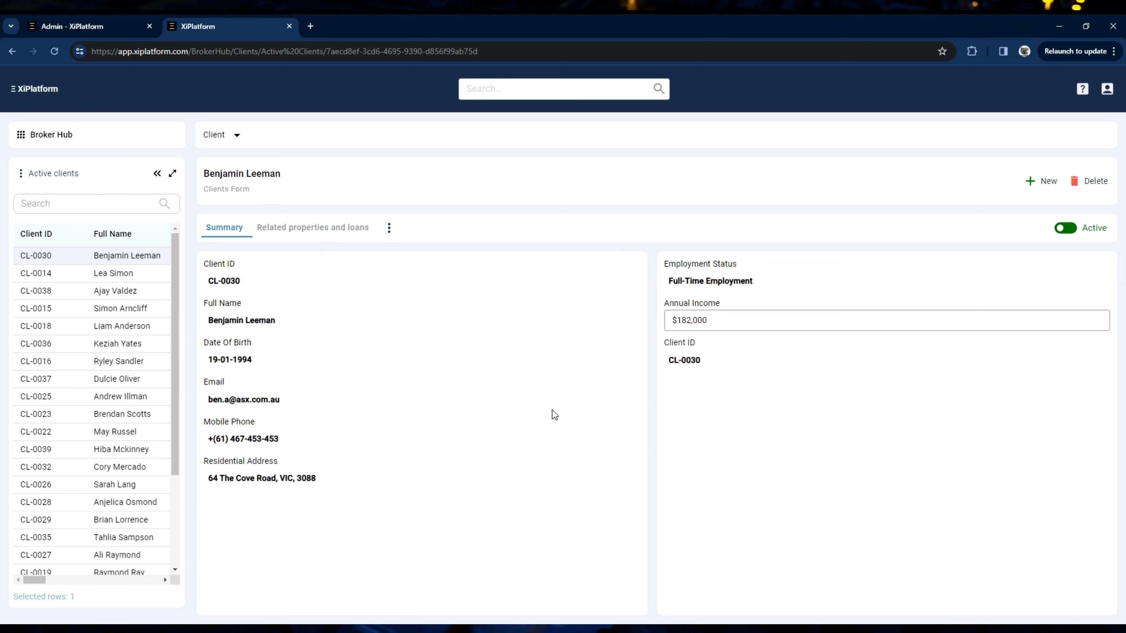
click(334, 227)
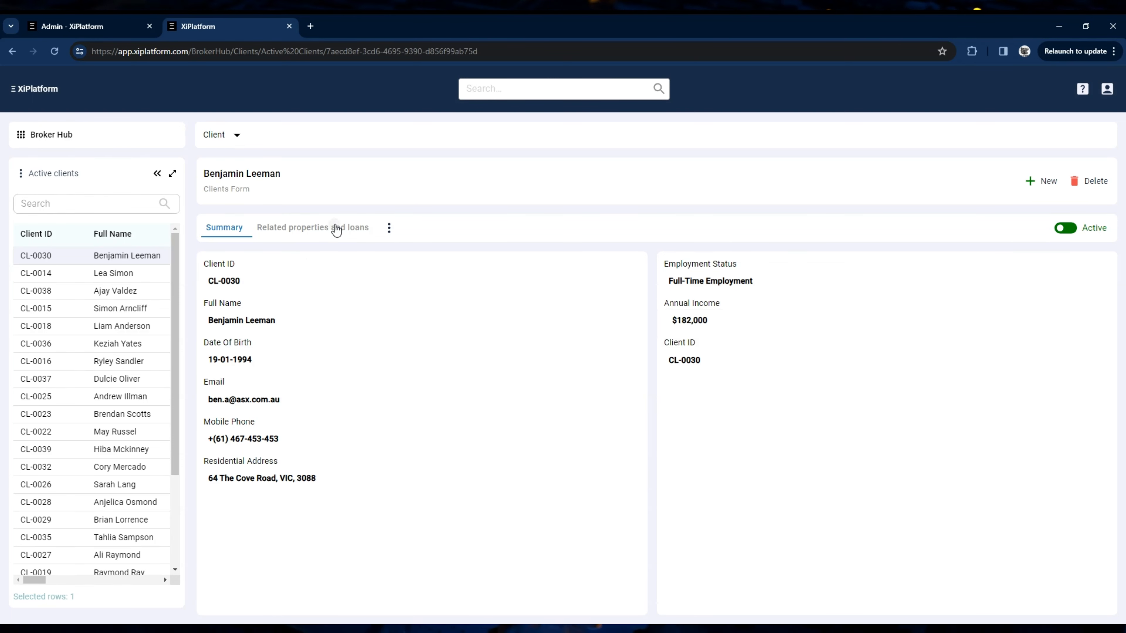
click(221, 229)
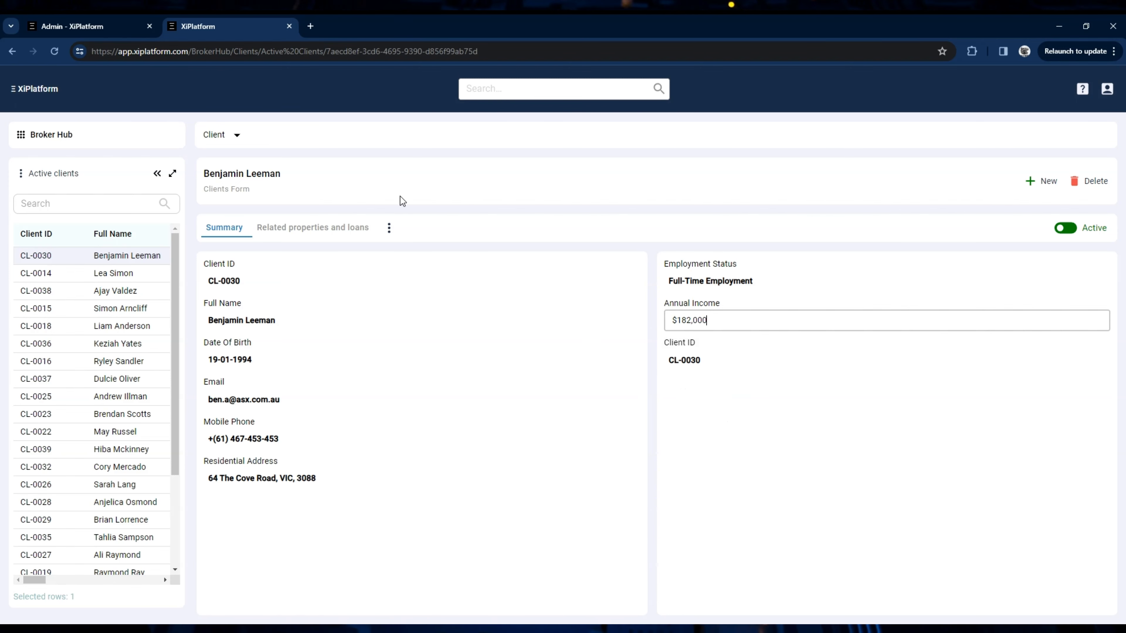
Step: Switch to the Admin portal and open the Client collection's main form for editing
click(87, 28)
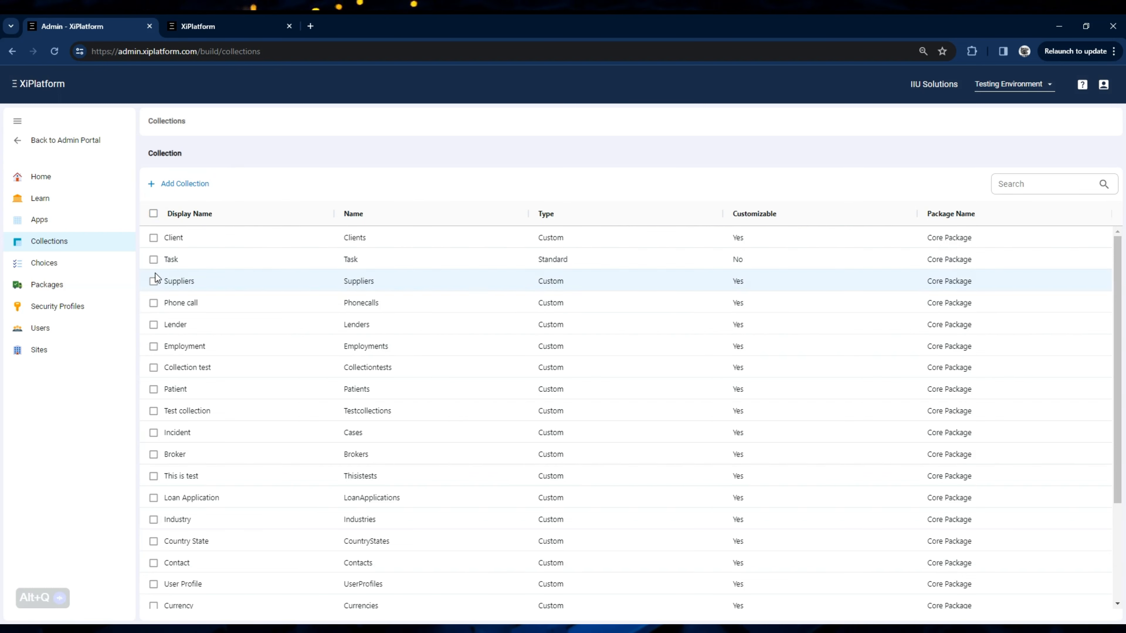
click(237, 243)
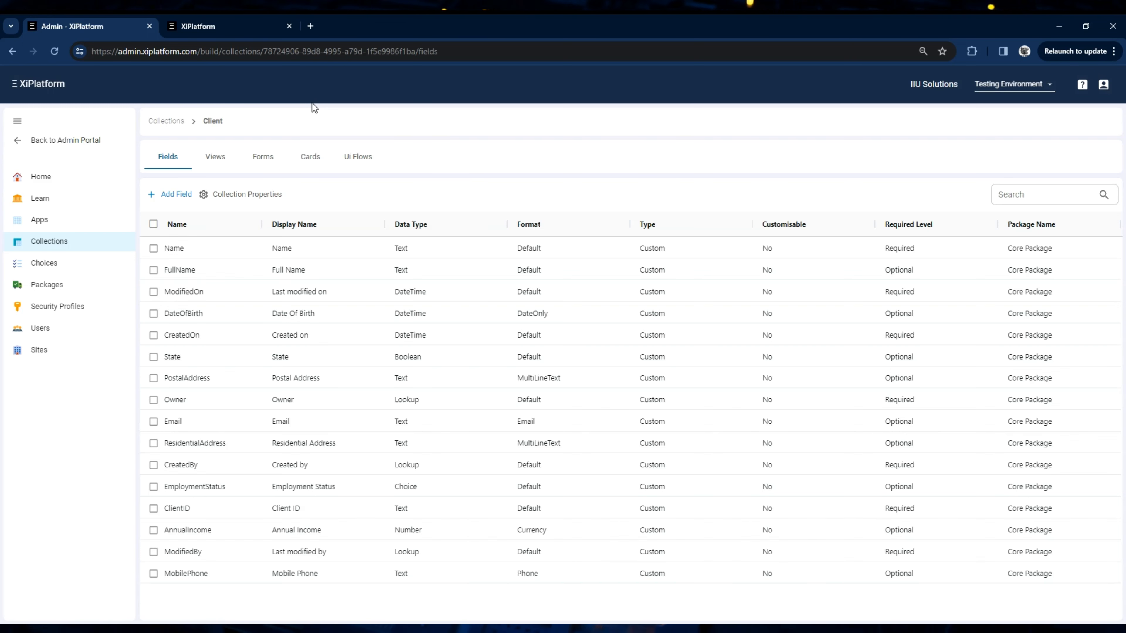
click(265, 170)
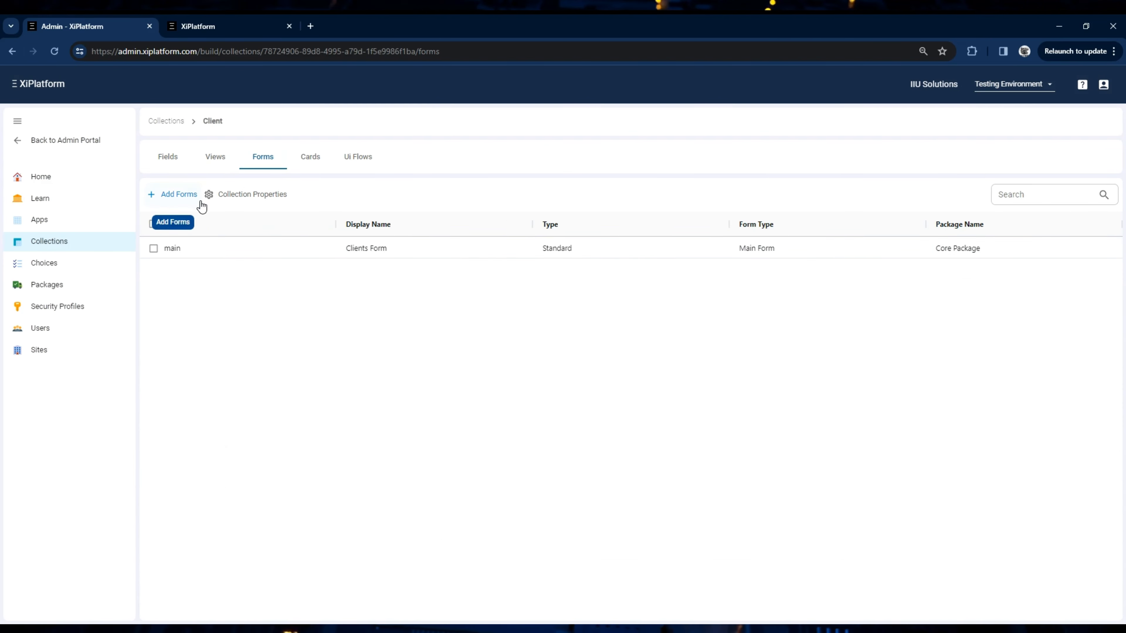
click(204, 253)
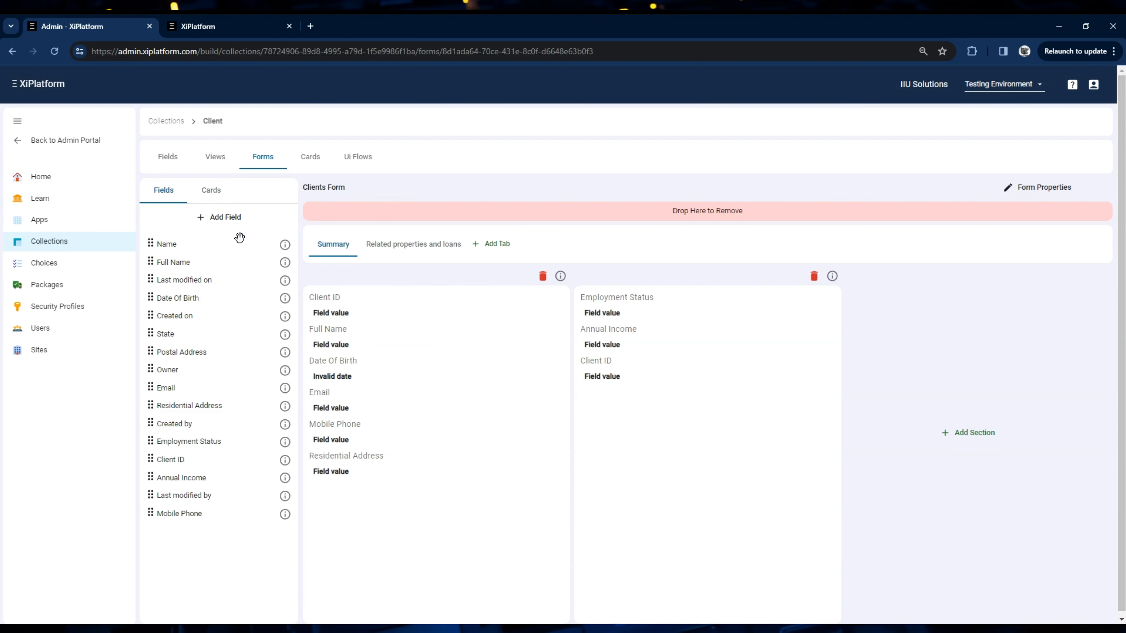
drag(188, 515, 330, 495)
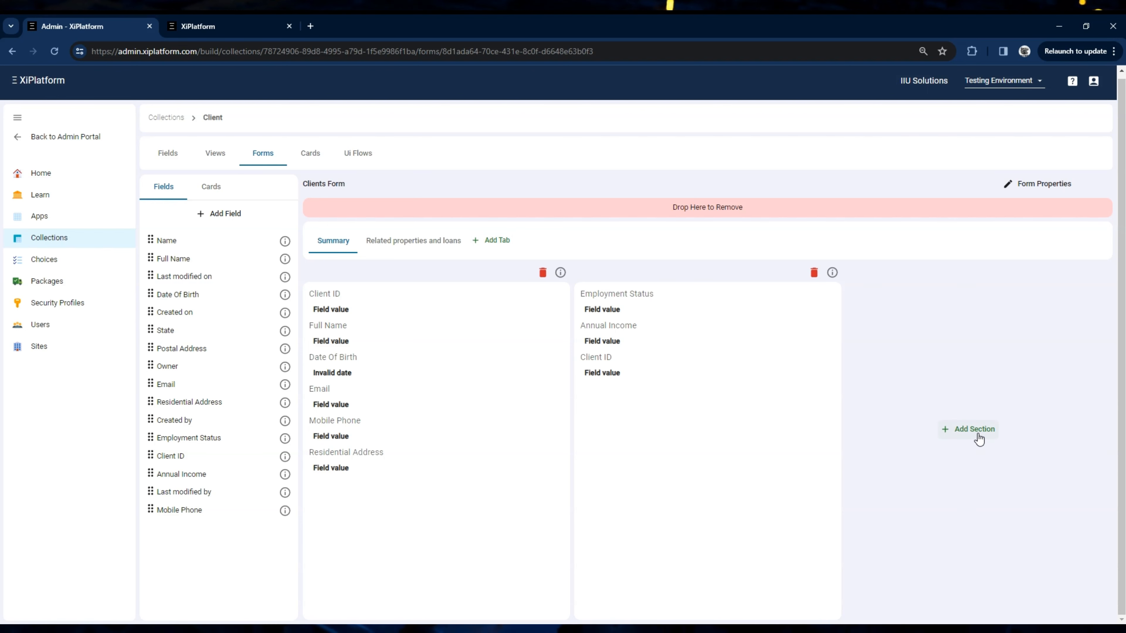
scroll(978, 439, up, 1)
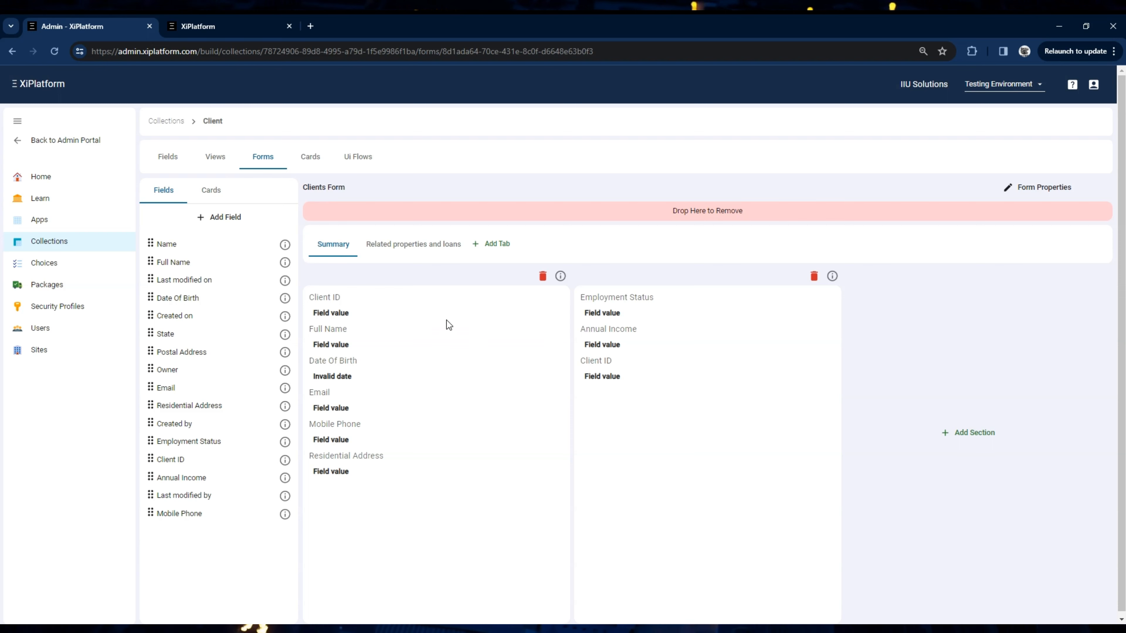
Step: Start a new Client field named Country with type Lookup and format Default
click(226, 218)
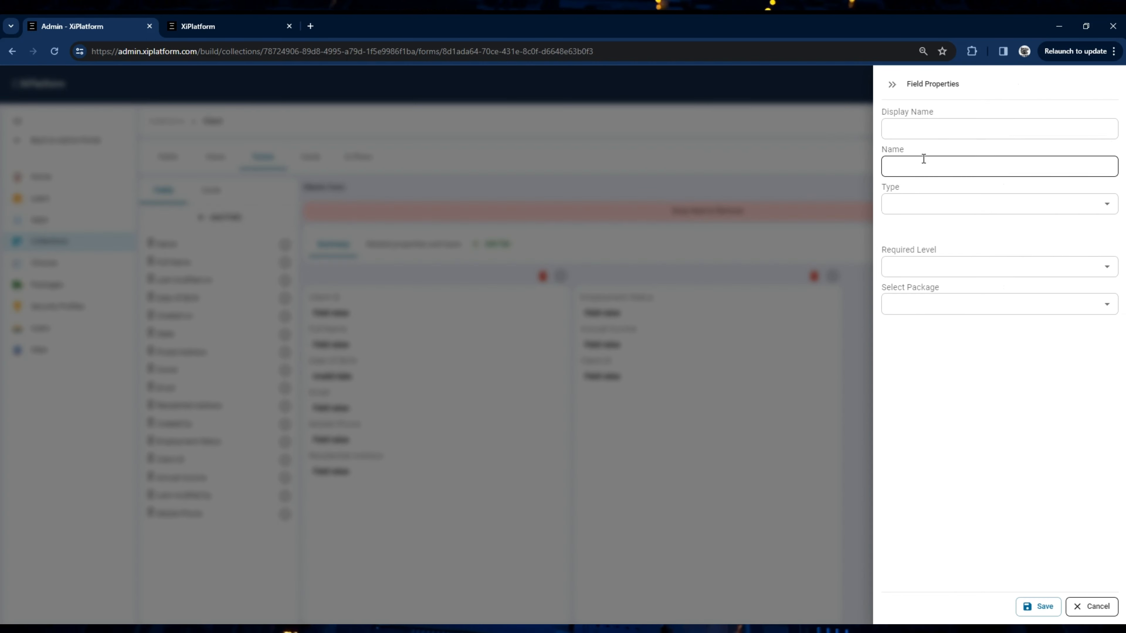
click(944, 129)
text(Country)
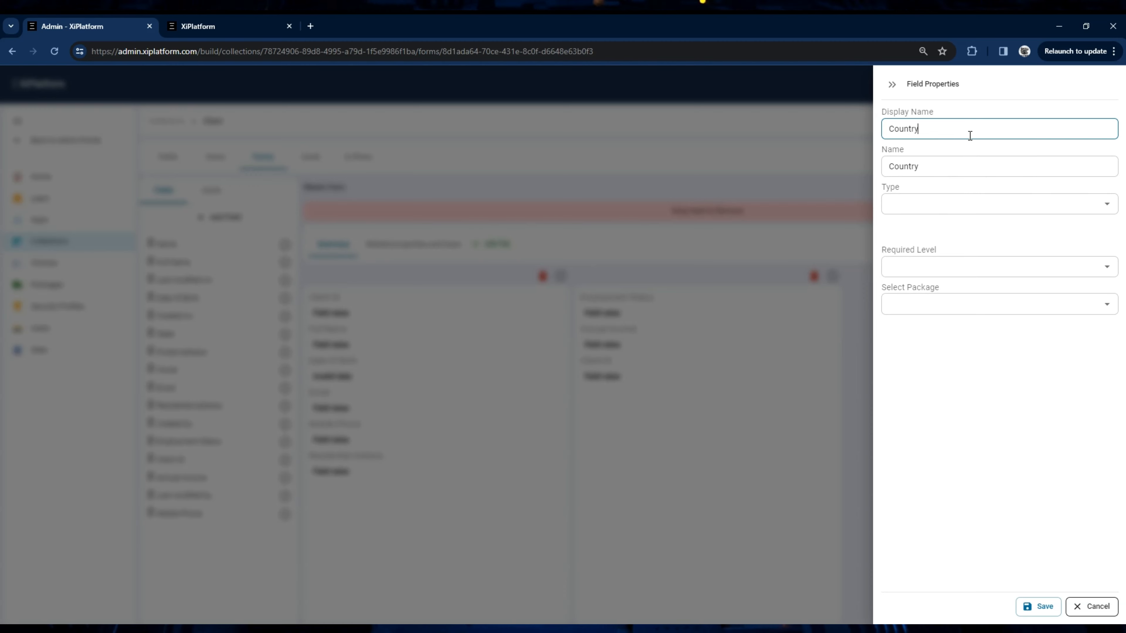
click(983, 201)
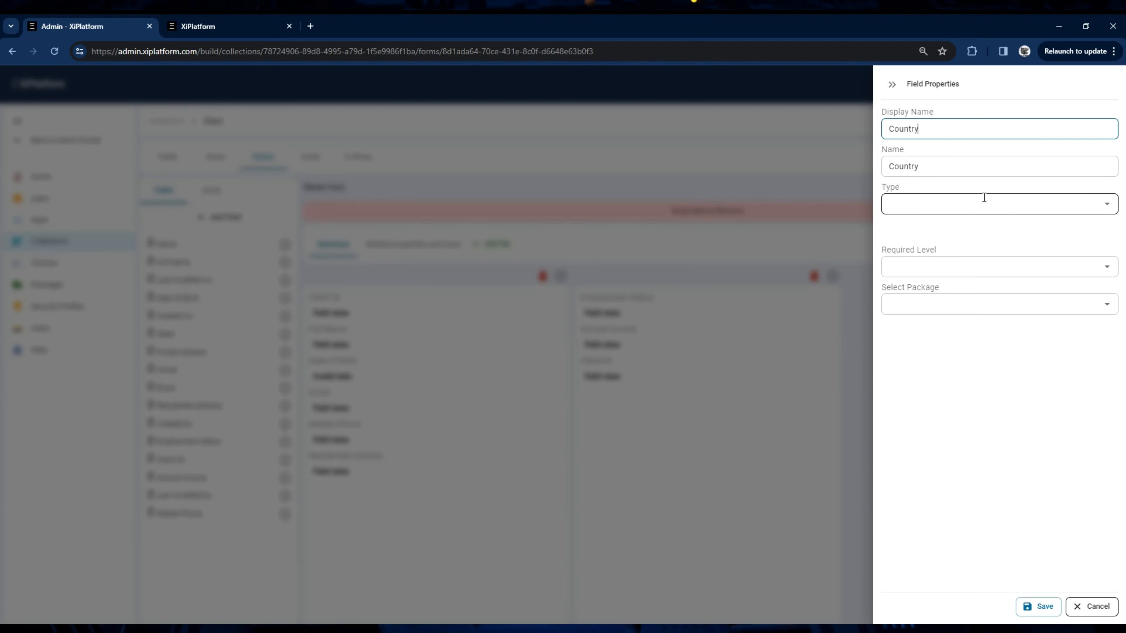
click(910, 302)
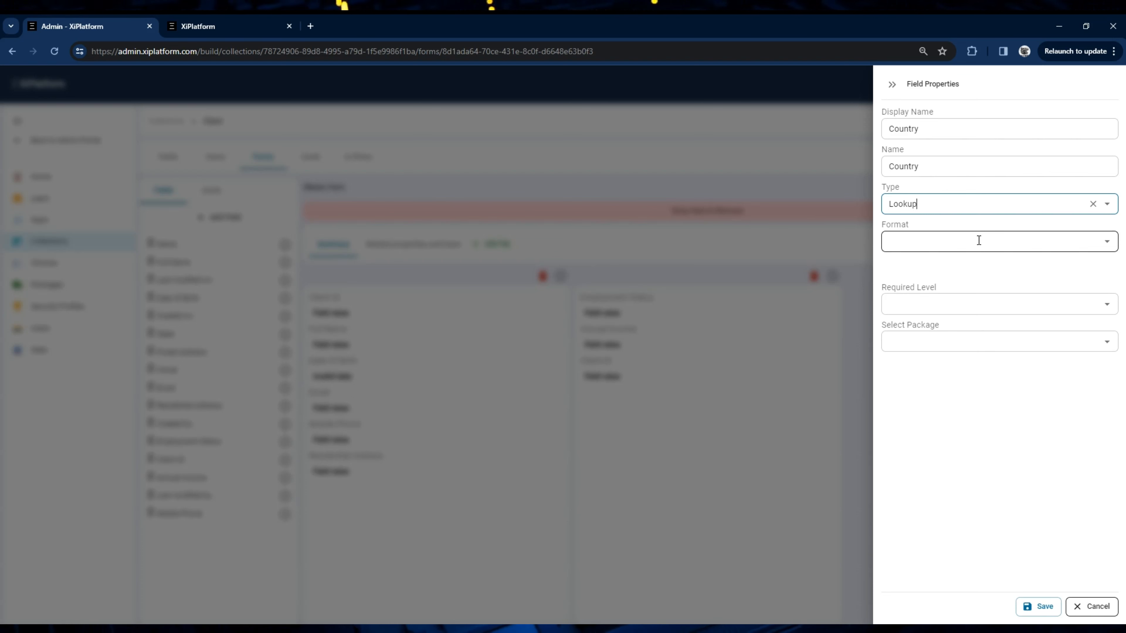
click(977, 241)
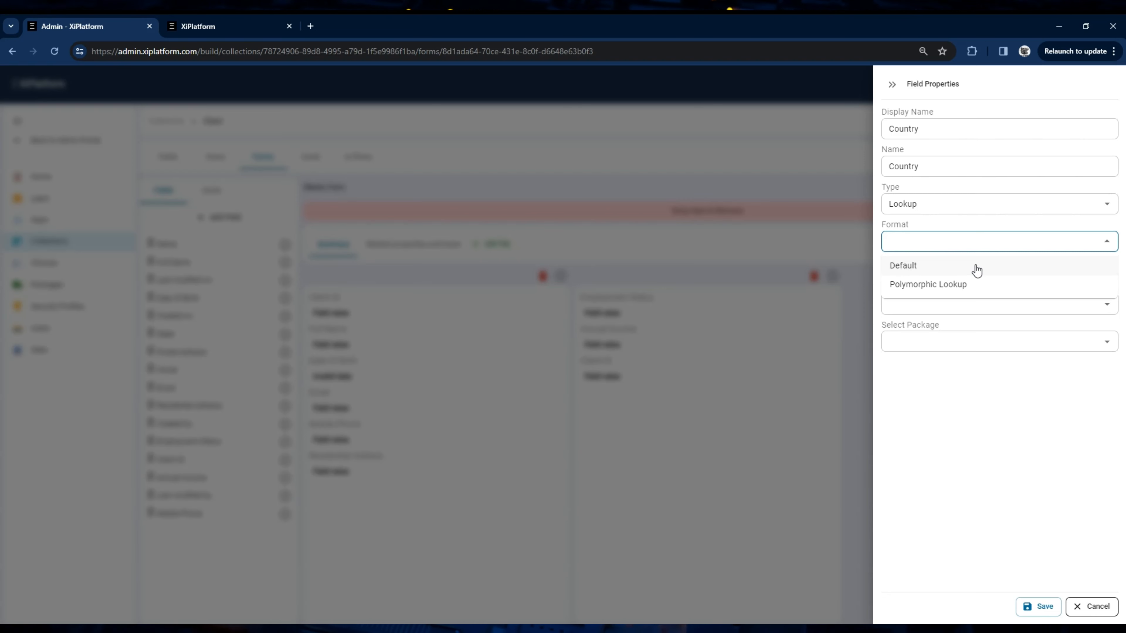
click(976, 269)
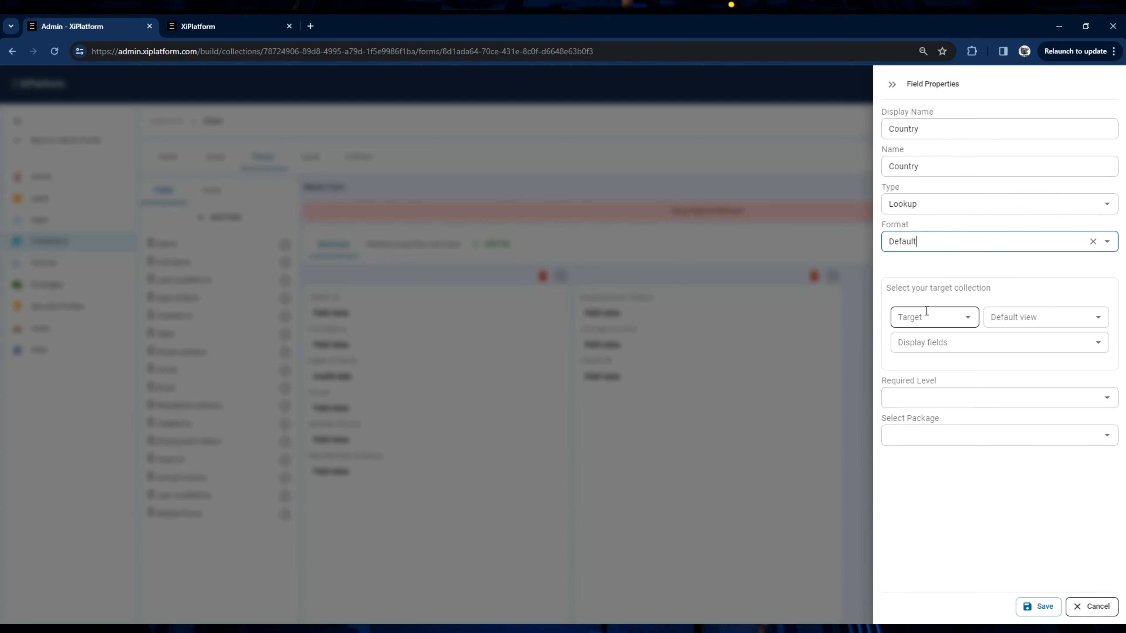
Step: Target the lookup at the Country collection with default view Active Country and display field Name
click(948, 318)
scroll(937, 423, down, 5)
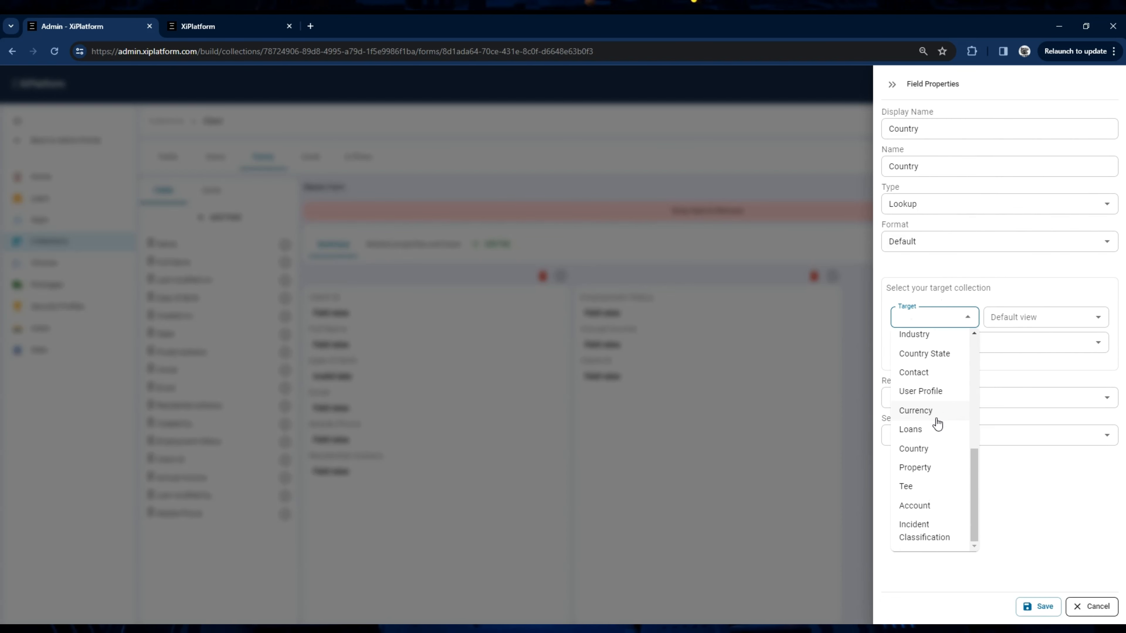
click(914, 449)
click(1022, 324)
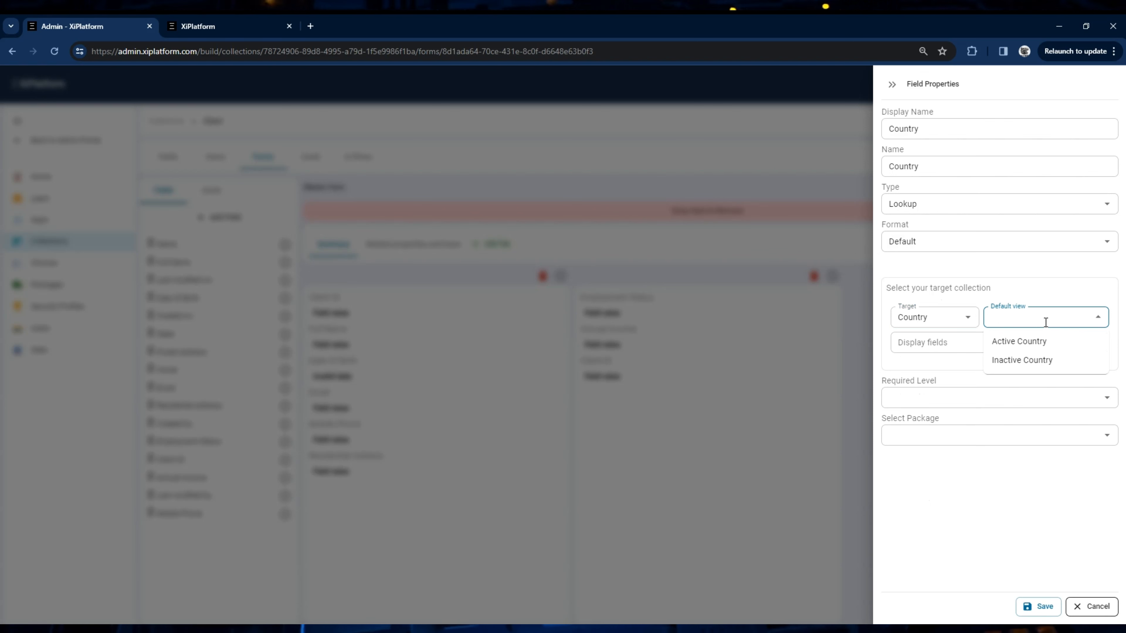
click(1037, 348)
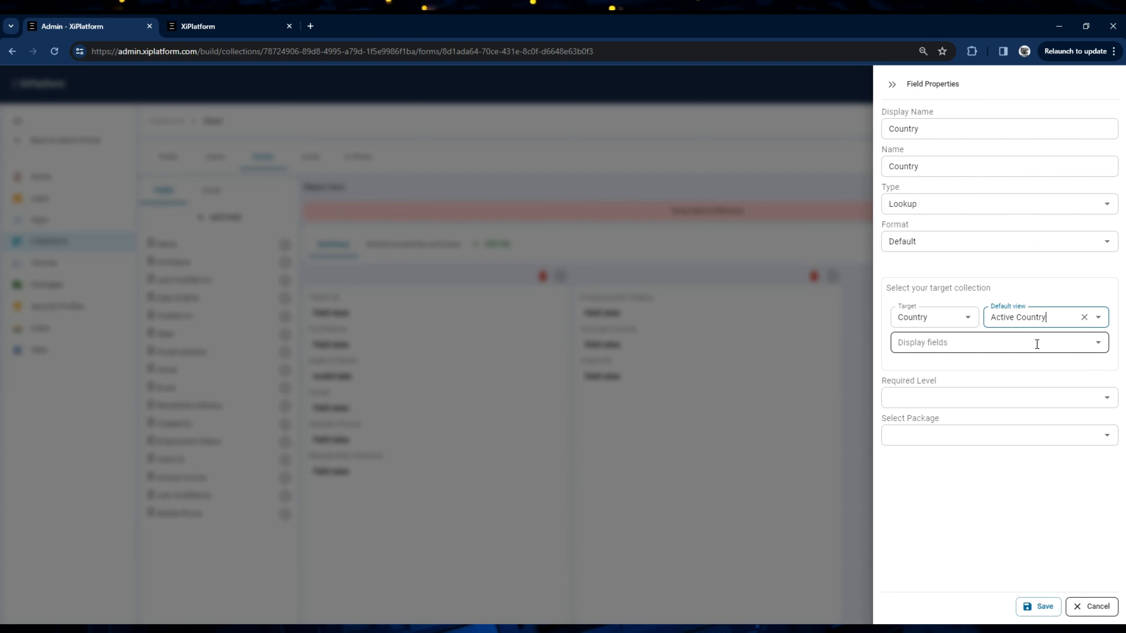
click(1037, 344)
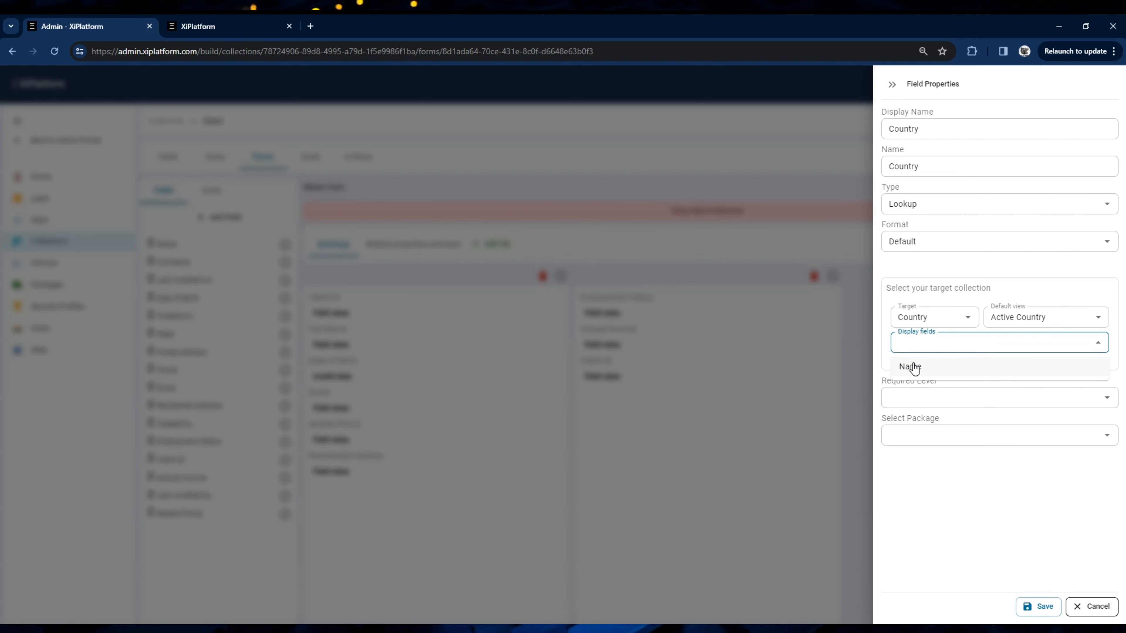
click(930, 371)
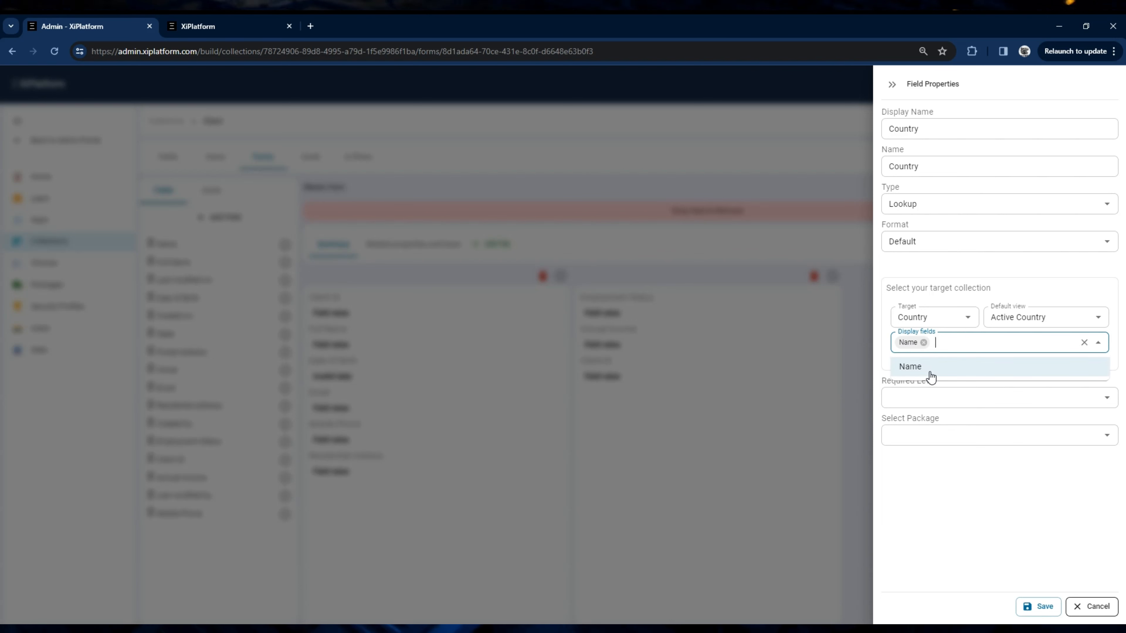
click(944, 509)
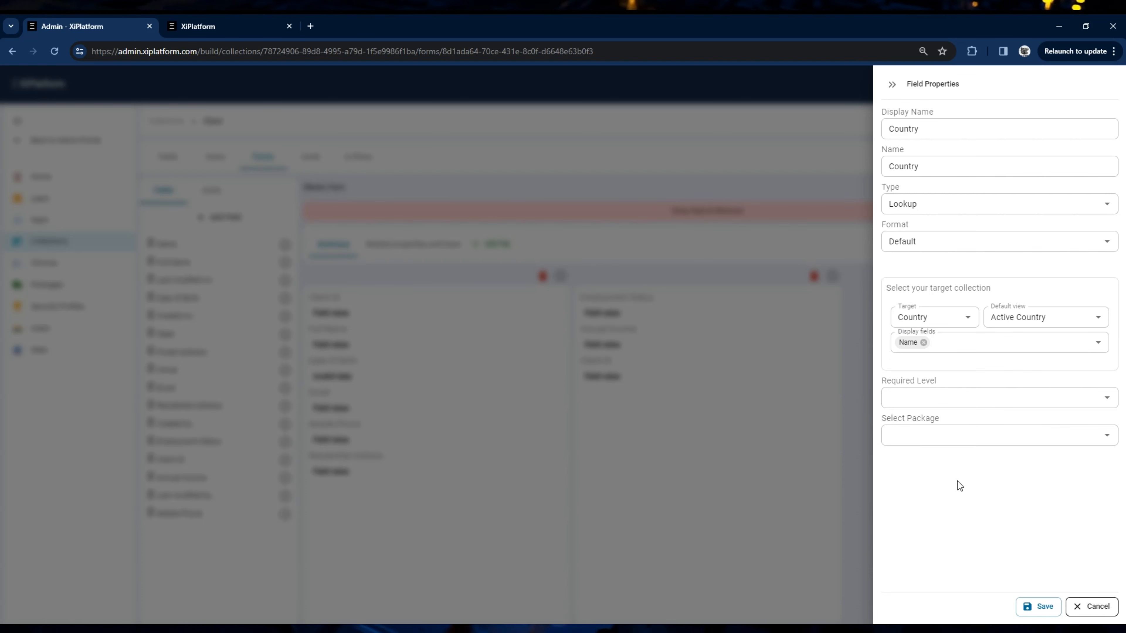
Step: Set the Country field's required level to Optional, assign it to Core Package, and save the field
click(986, 399)
click(932, 422)
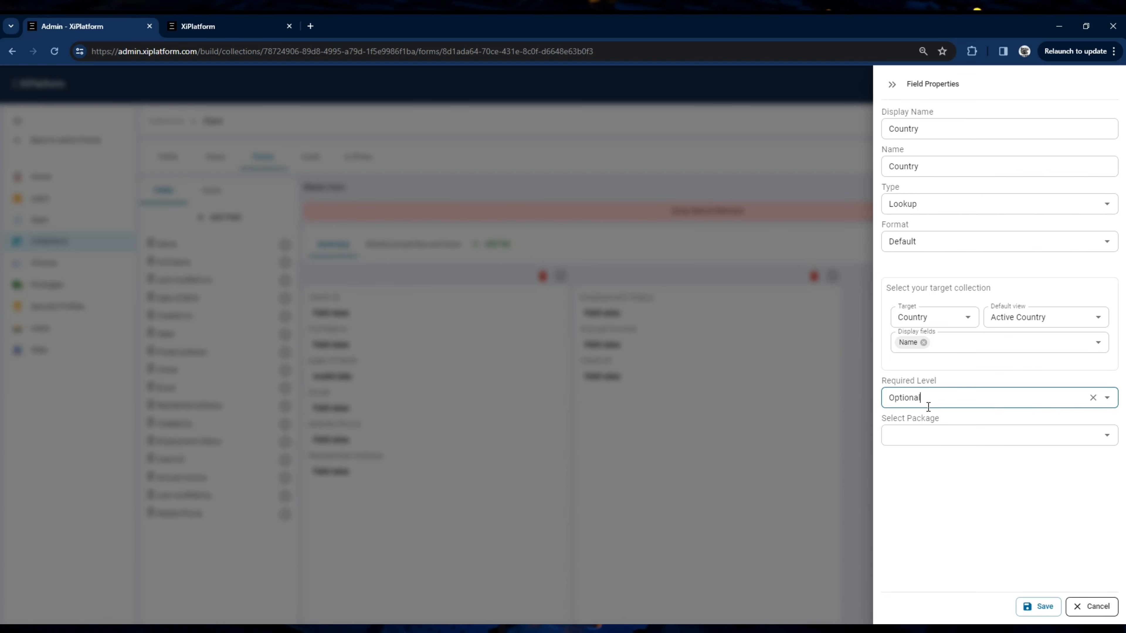
click(921, 443)
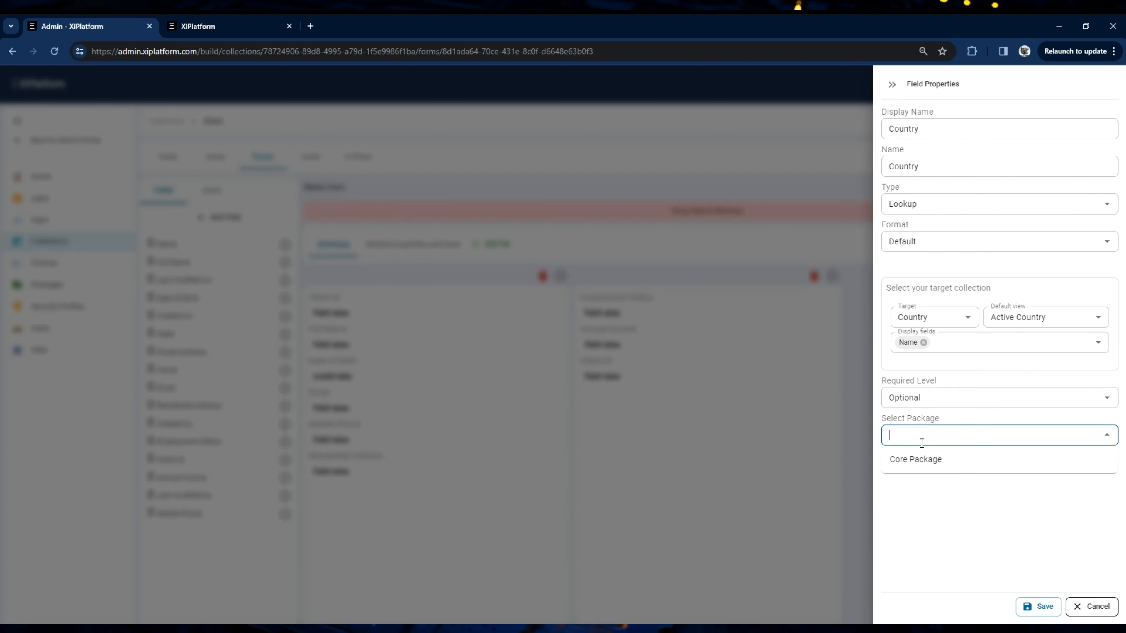
click(918, 461)
click(950, 513)
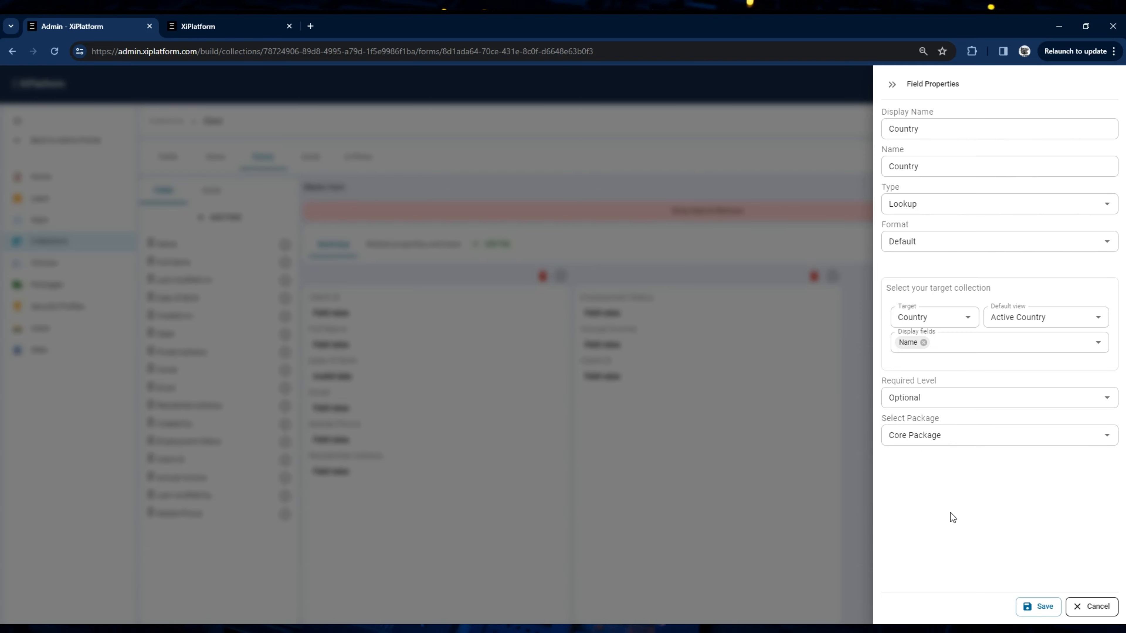
click(1036, 606)
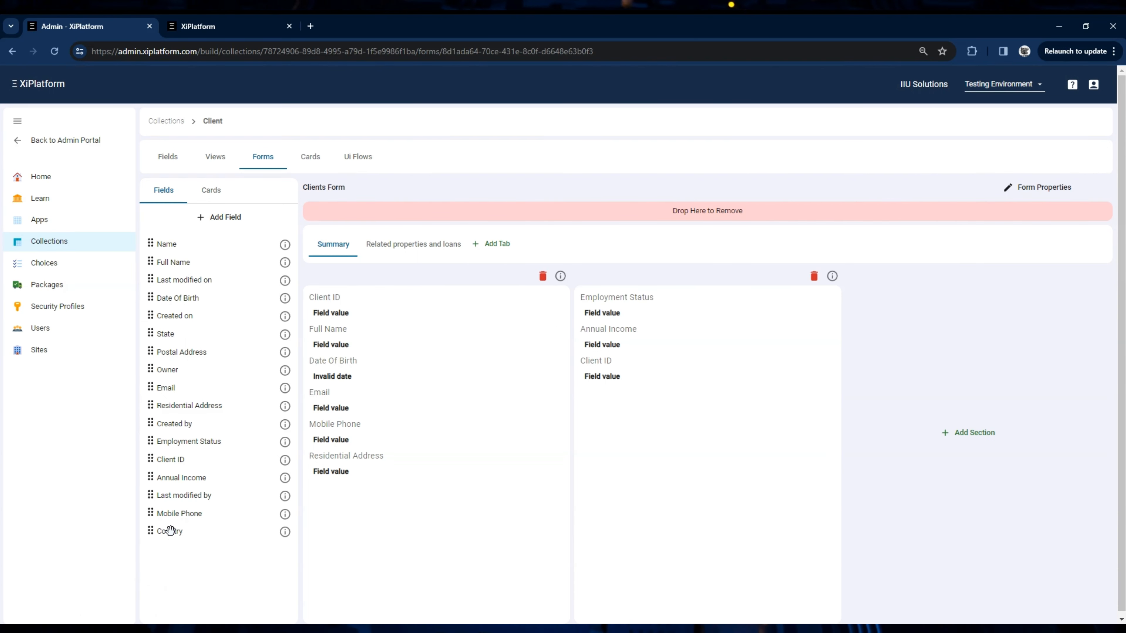
Step: Place the Country field below Client ID in the second section of the form's Summary tab and save the form
drag(162, 534, 626, 400)
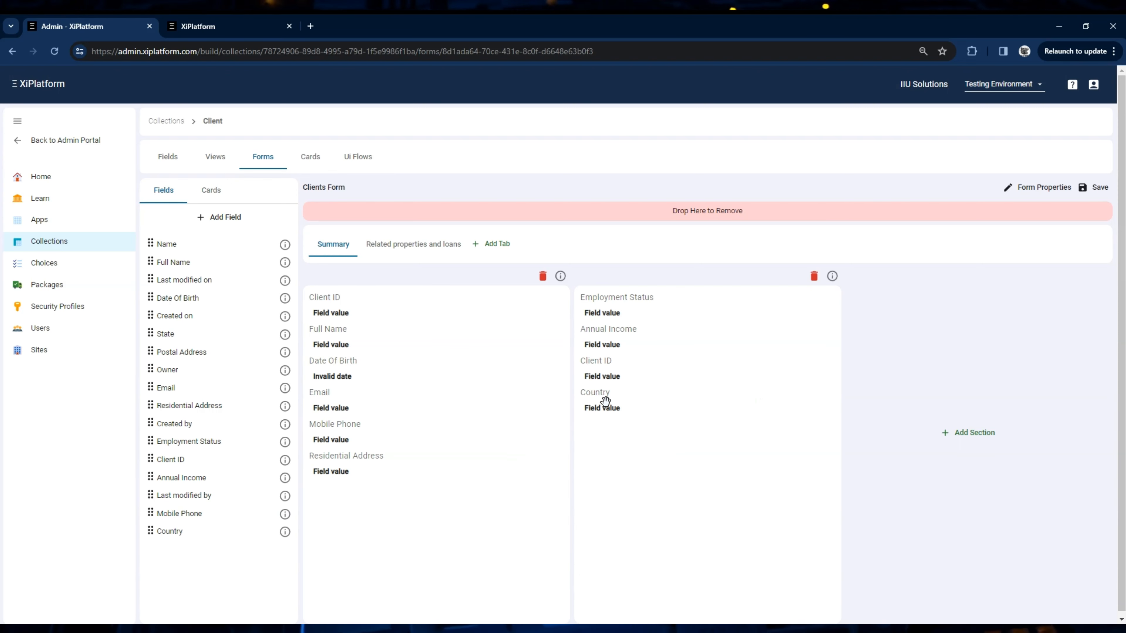
click(1097, 188)
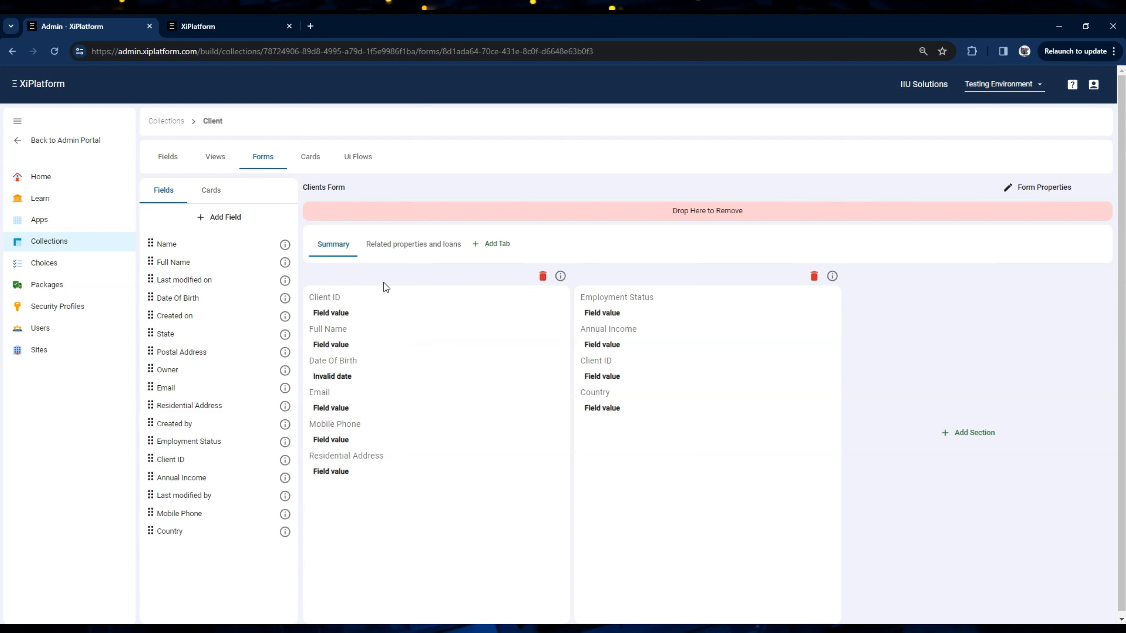
Step: Add Country as the first column of the Client collection's Active Clients view, narrow the column slightly, and save the view
click(221, 160)
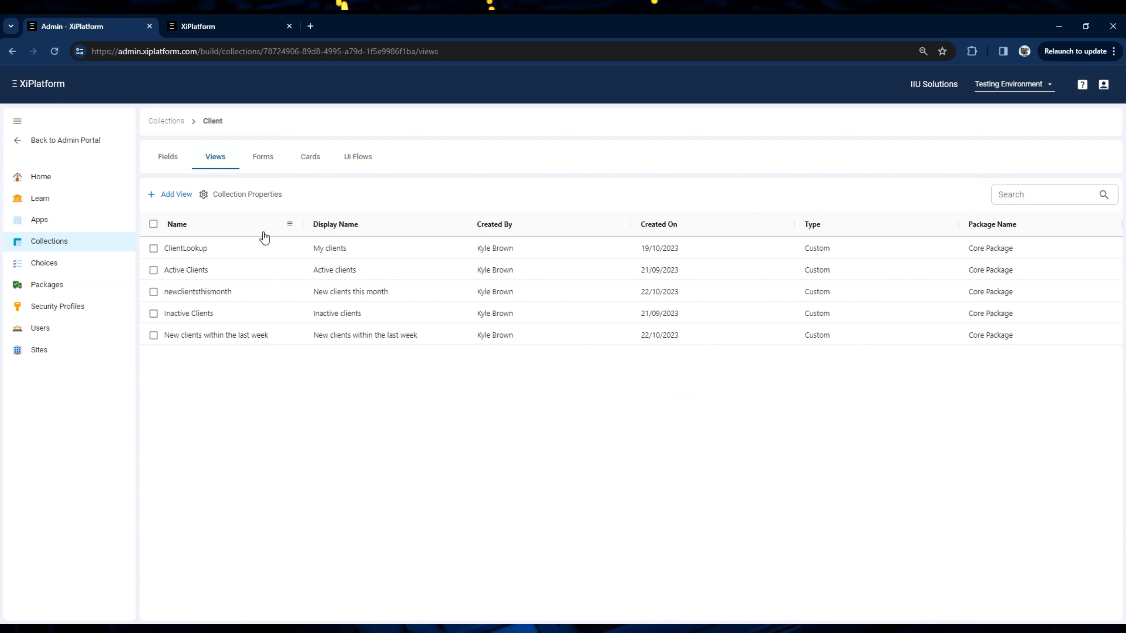
click(200, 272)
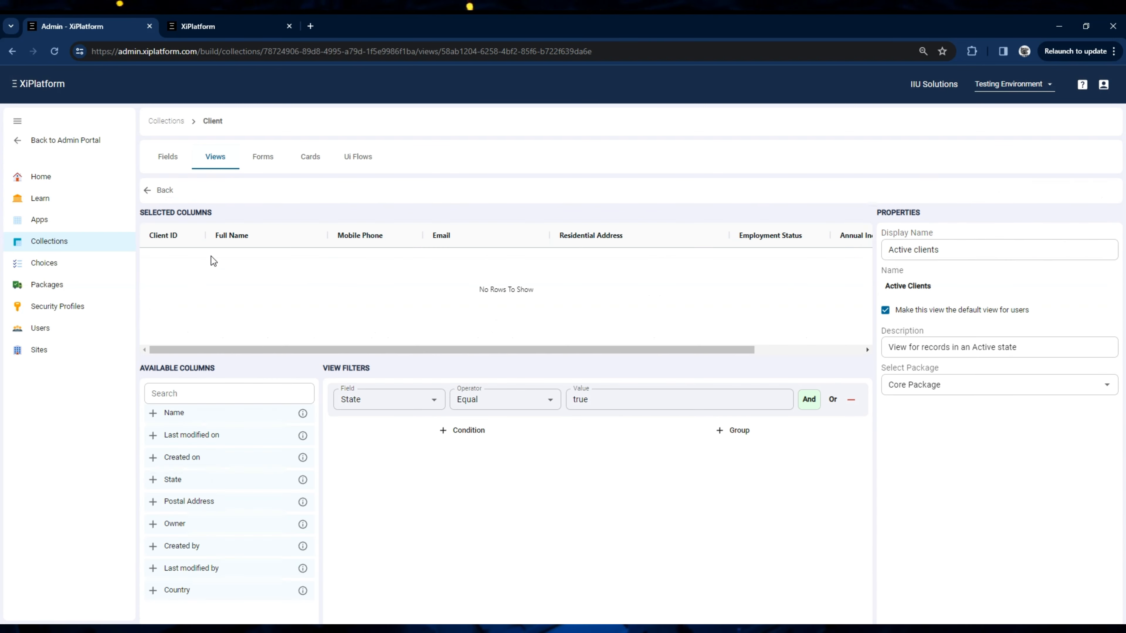
click(153, 591)
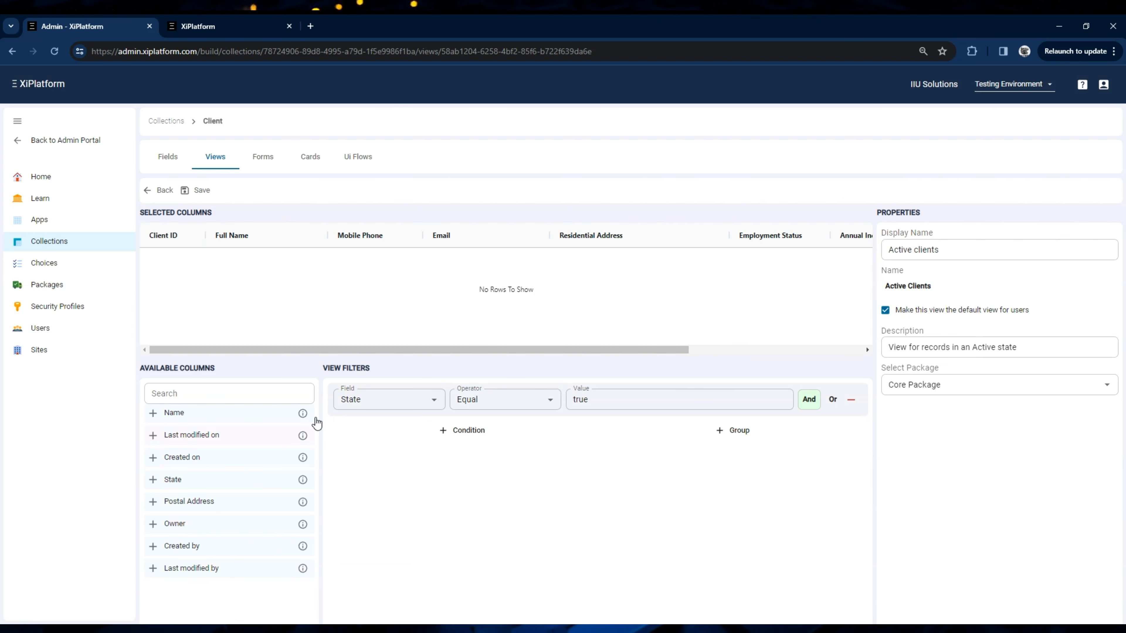
drag(366, 350, 142, 236)
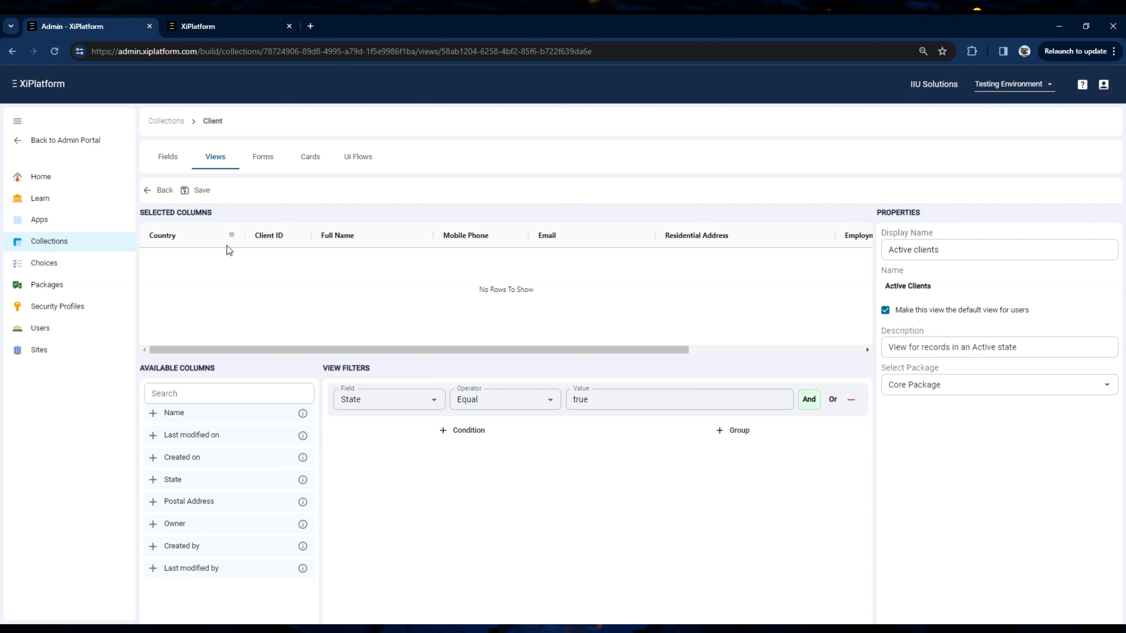
drag(246, 235, 223, 238)
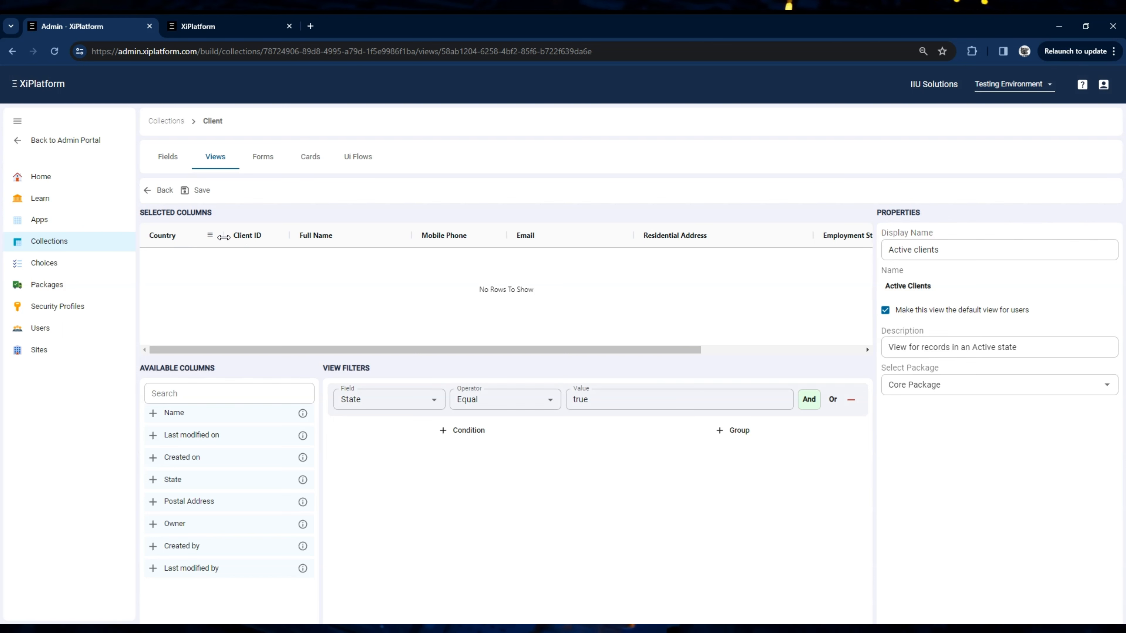
click(202, 191)
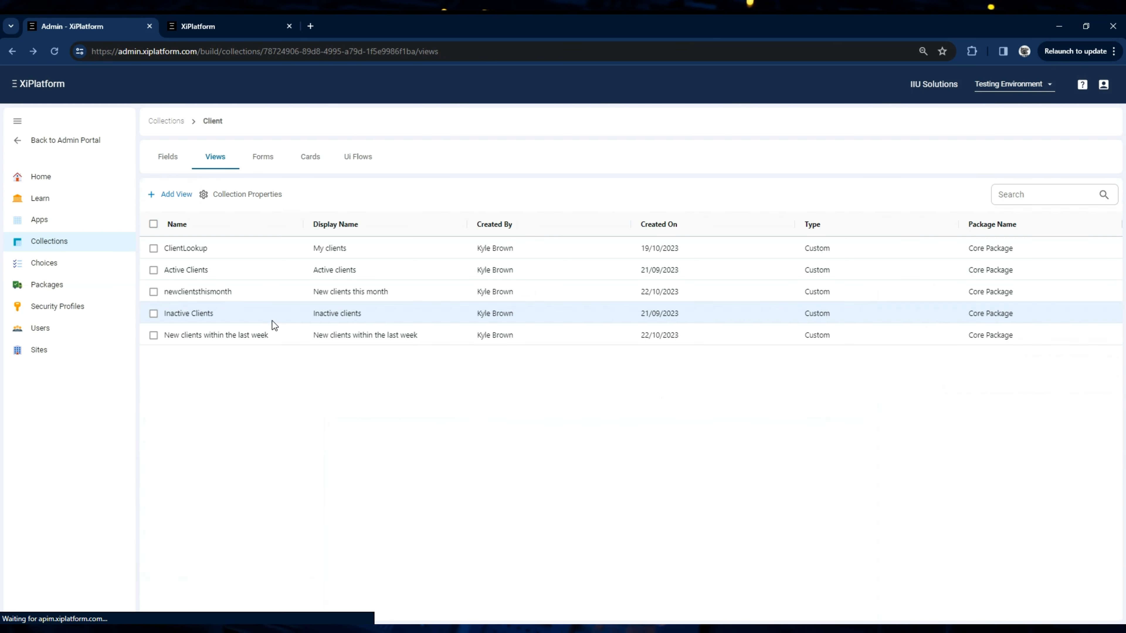
Step: Switch to the Broker Hub app, reload it, and save the open client's record with Country set to Japan
click(230, 29)
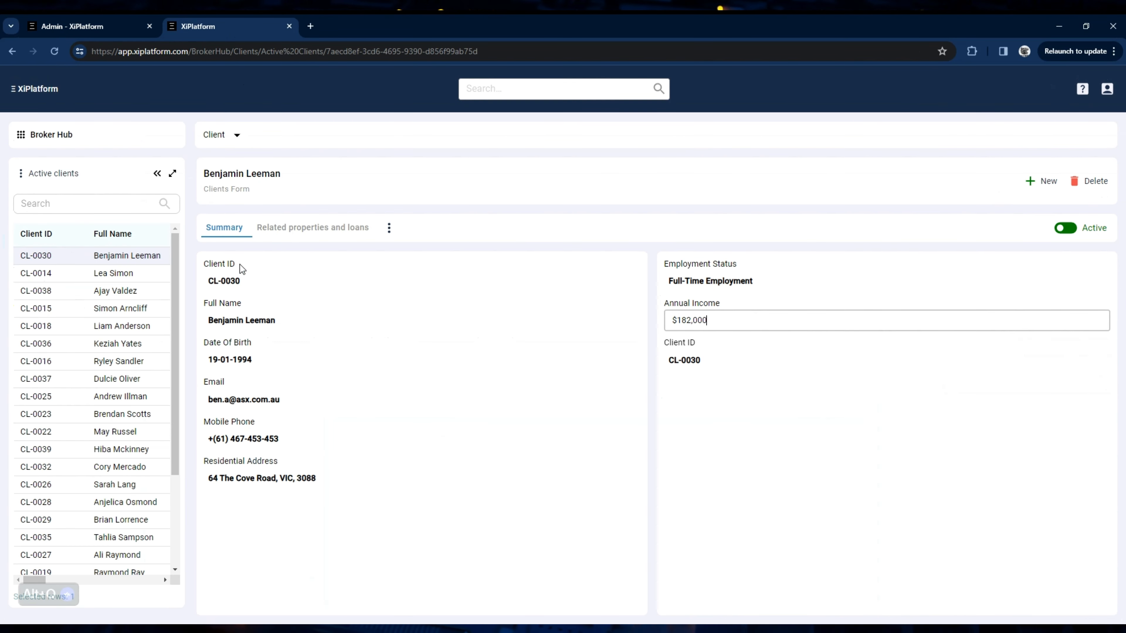
click(55, 51)
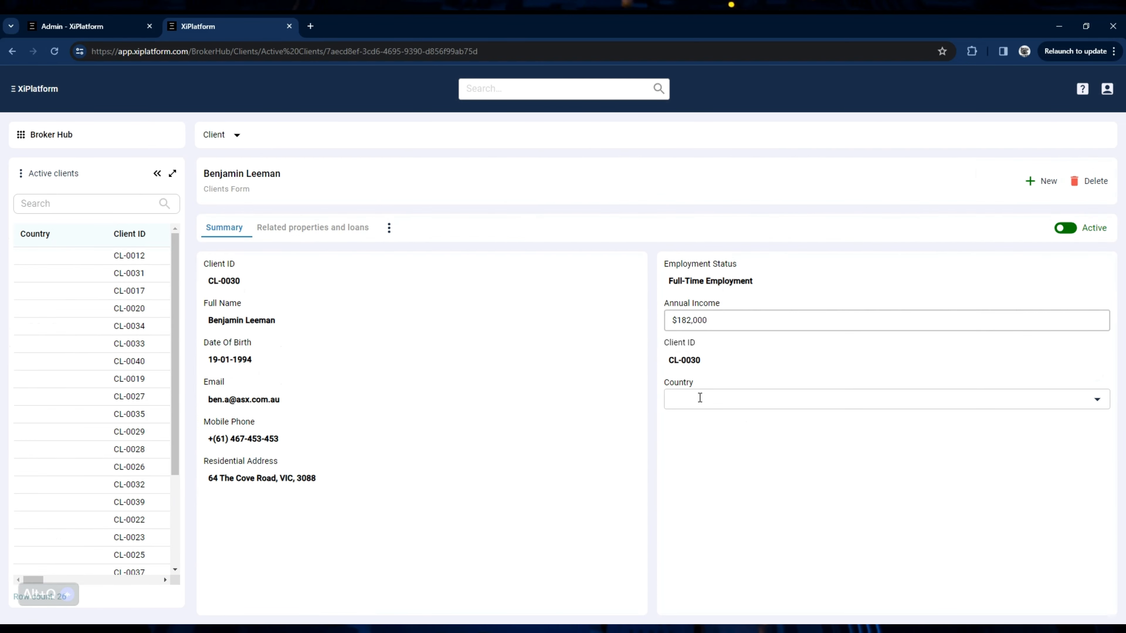
click(700, 397)
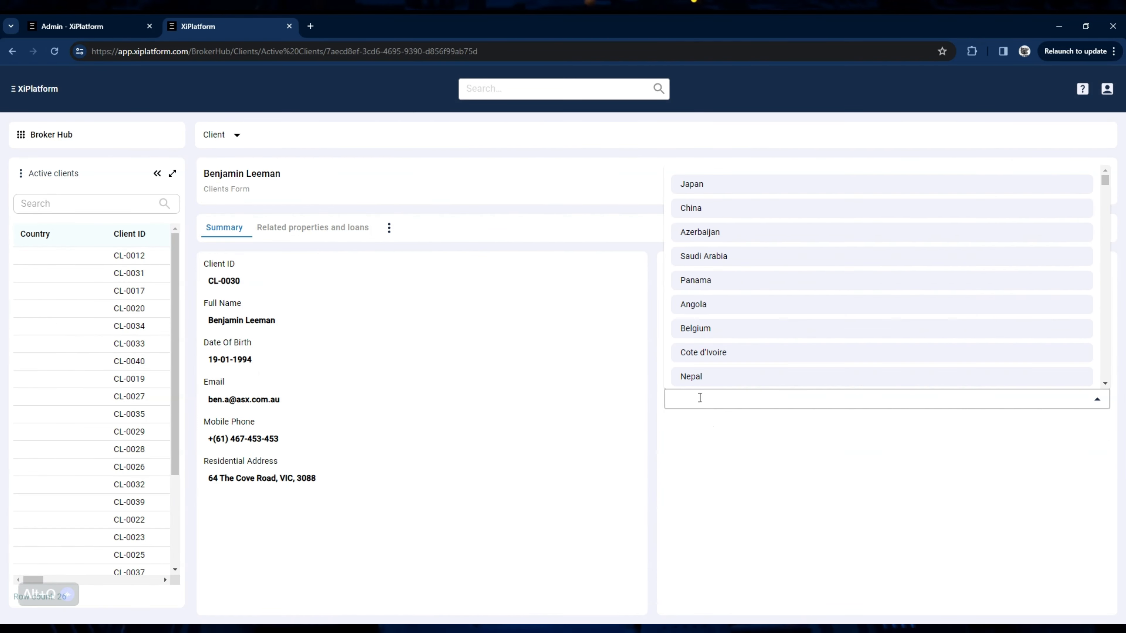
click(731, 194)
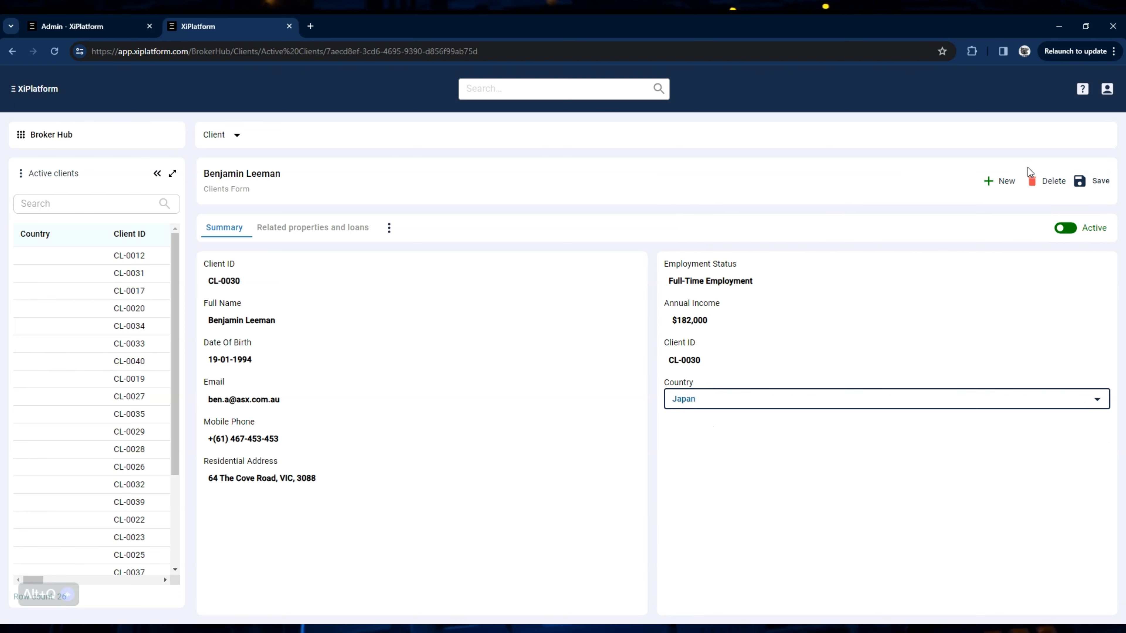
click(1091, 182)
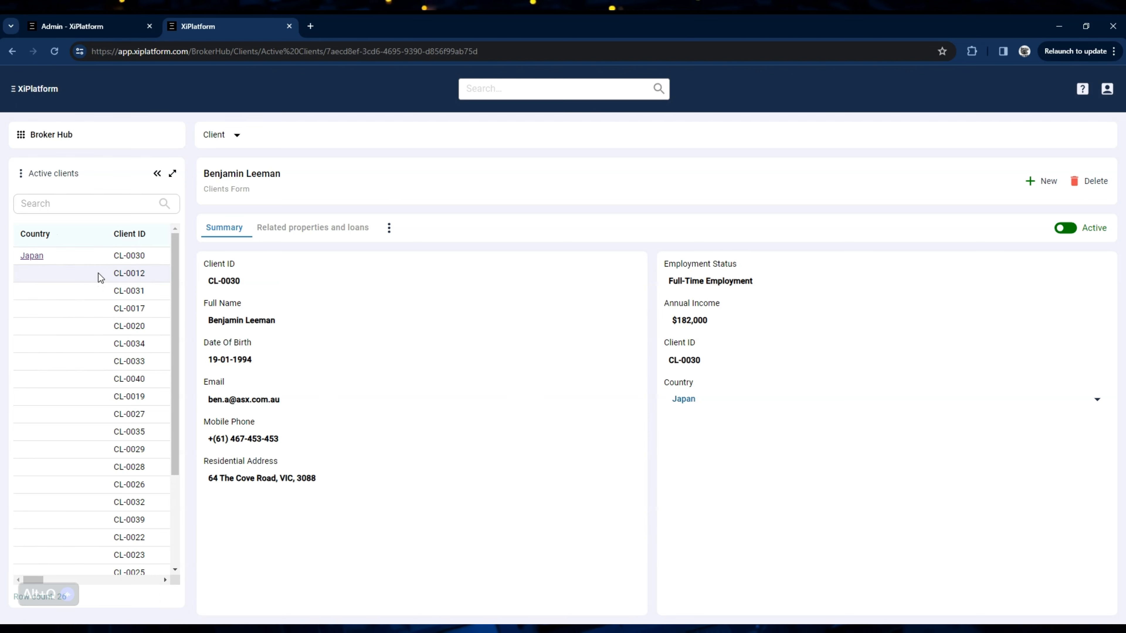
Step: Open the second client in the list, save its Country as China, and expand the Active clients list to full width
double_click(149, 273)
click(696, 397)
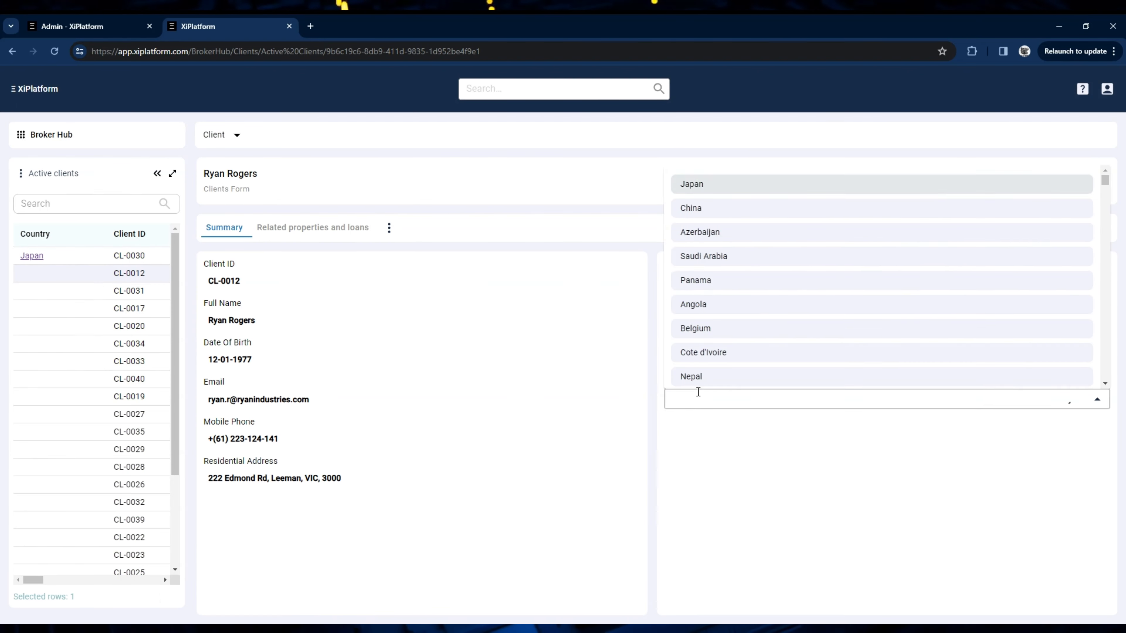
click(739, 208)
click(1087, 188)
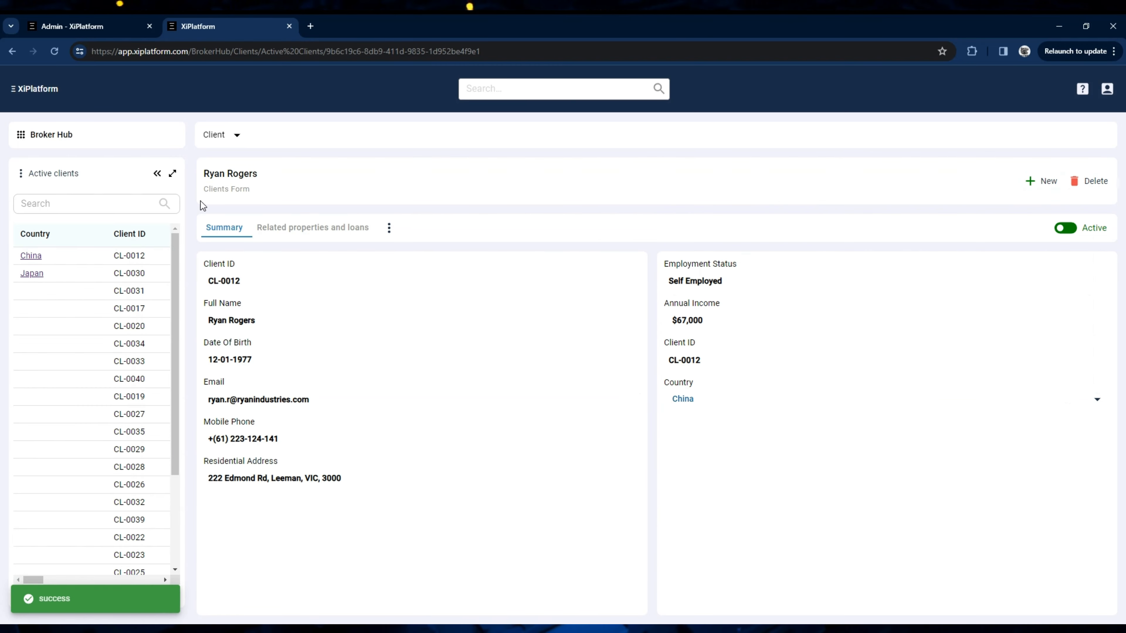
click(172, 173)
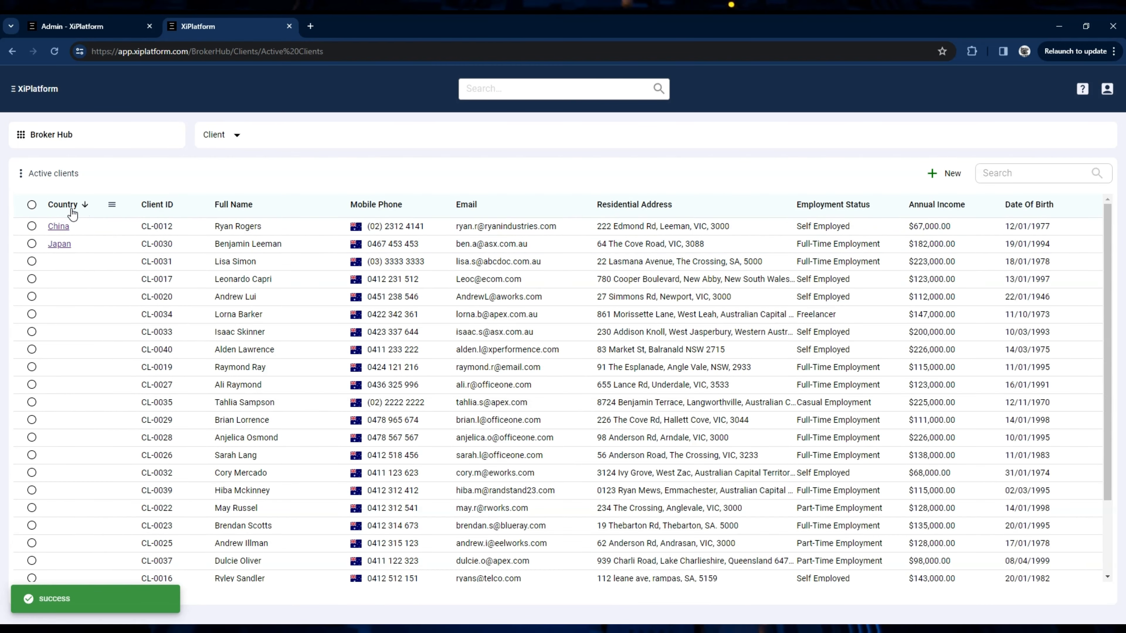